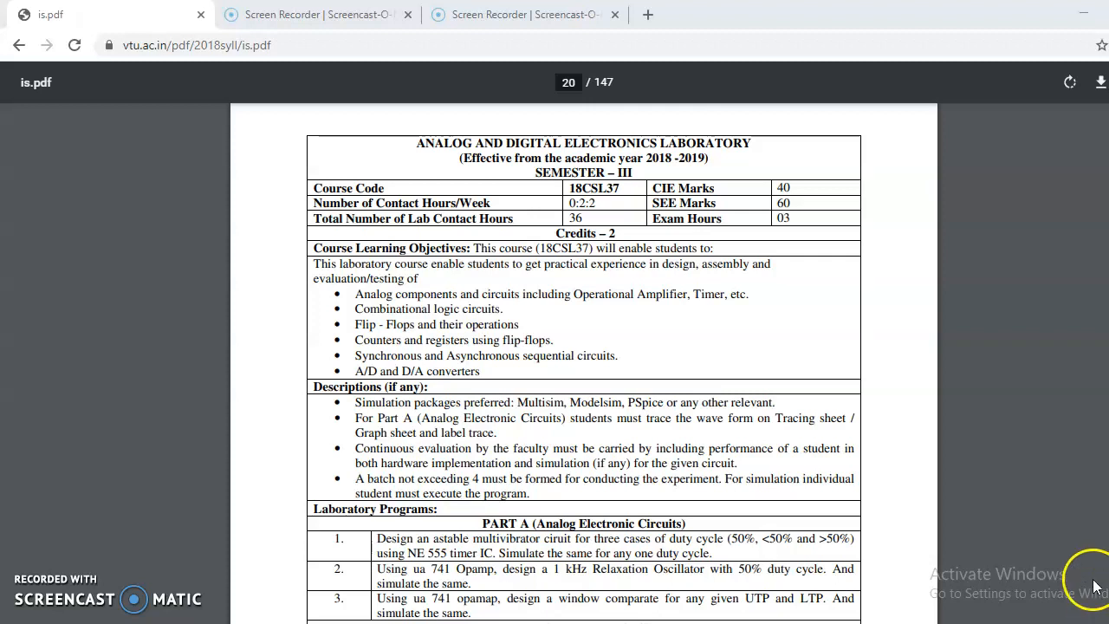
Switch to CircuitMaker from the syllabus PDF and create a new empty circuit.
{"action": "scroll", "coordinate": [1087, 575], "scroll_direction": "down", "scroll_amount": 2}
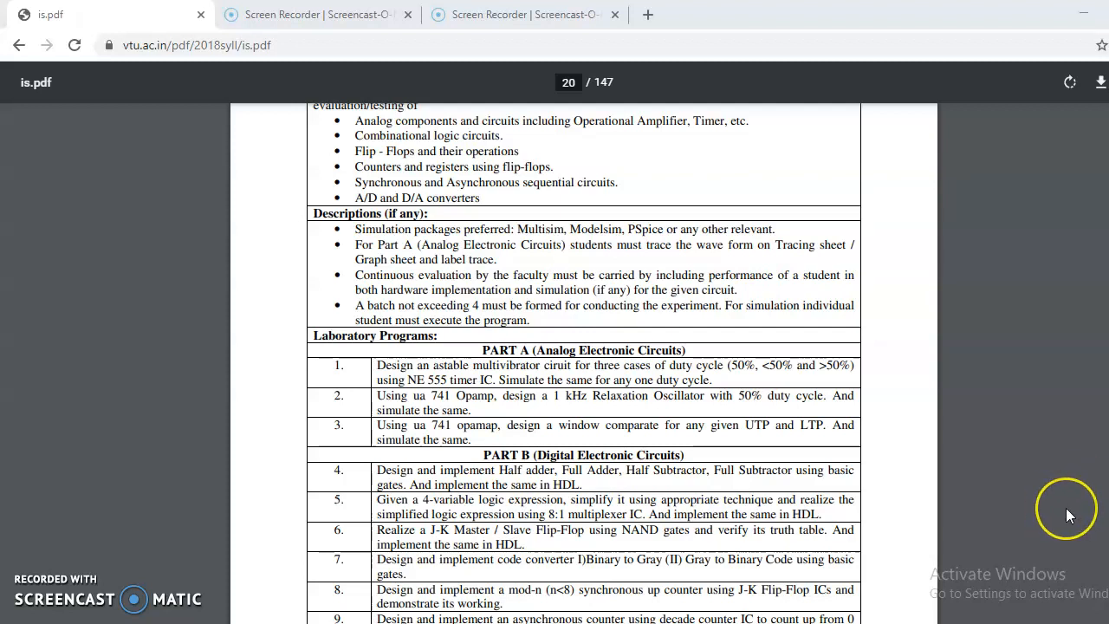
{"action": "scroll", "coordinate": [1067, 509], "scroll_direction": "down", "scroll_amount": 2}
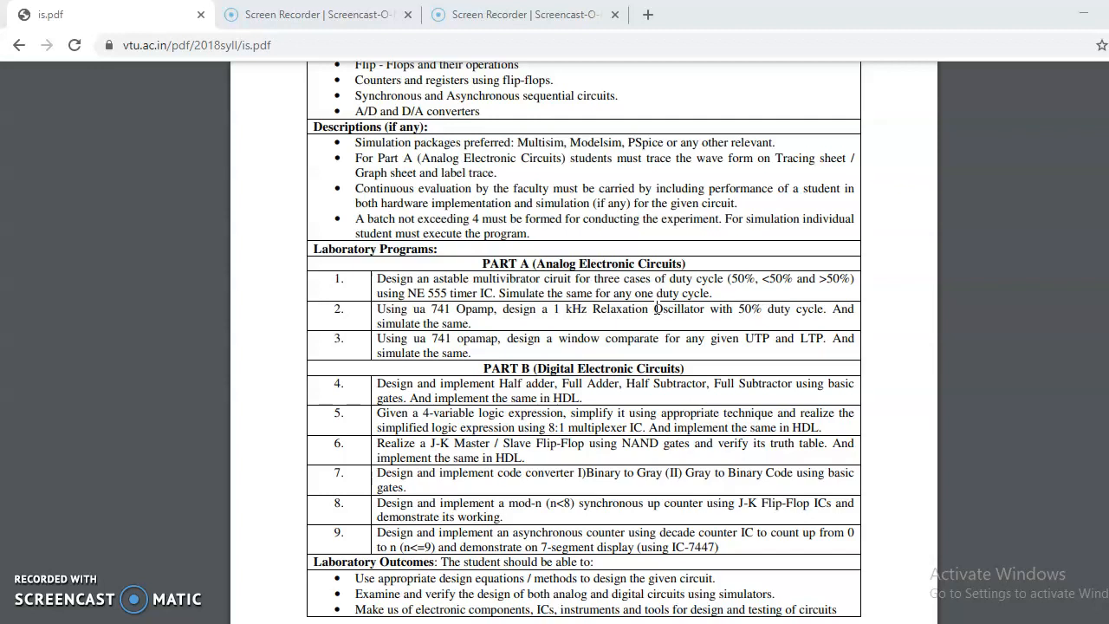
{"action": "mouse_move", "coordinate": [658, 623]}
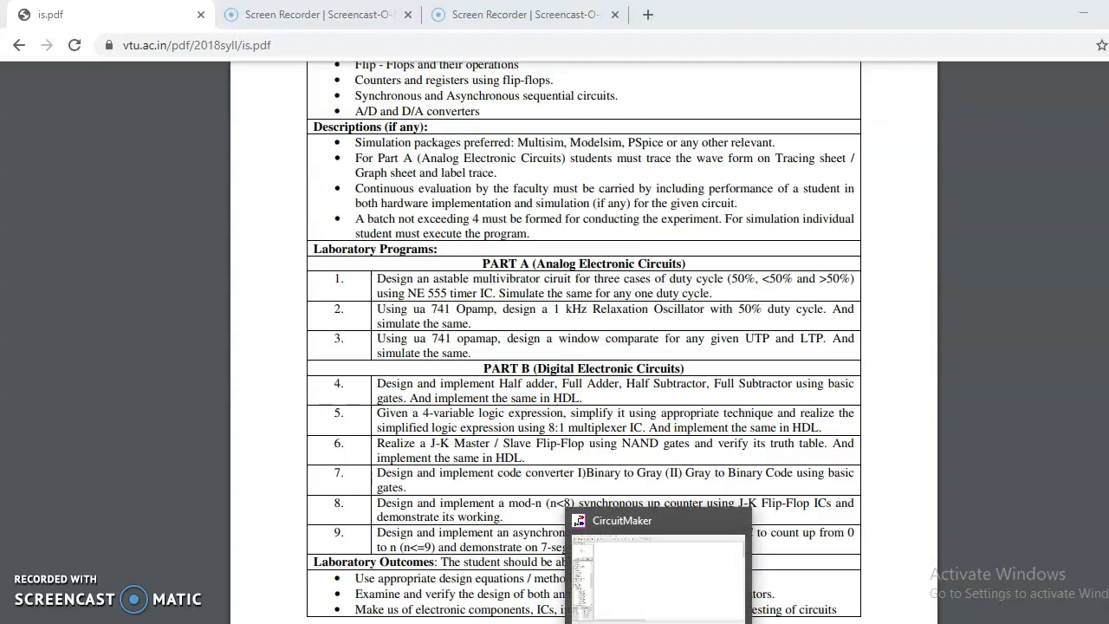
{"action": "left_click", "coordinate": [658, 623]}
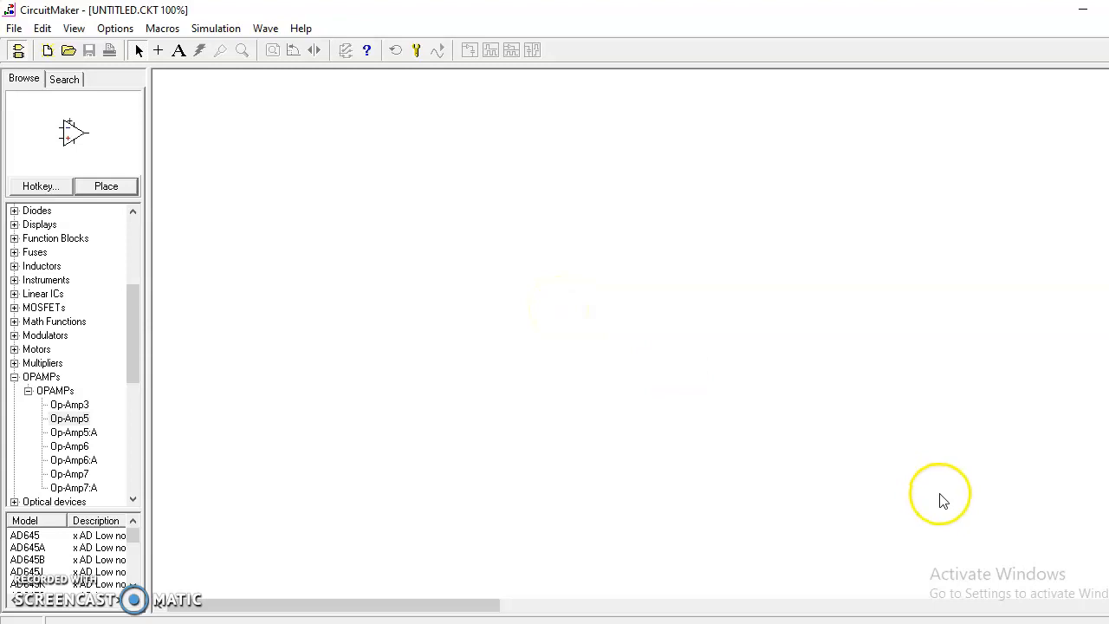
{"action": "left_click", "coordinate": [15, 31]}
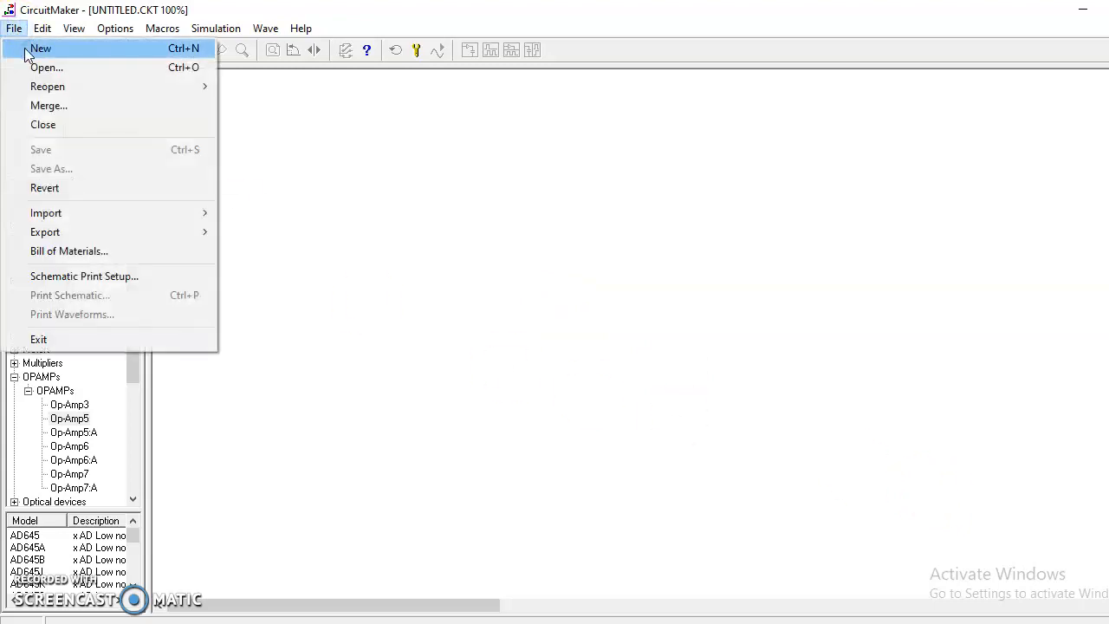
{"action": "left_click", "coordinate": [26, 50]}
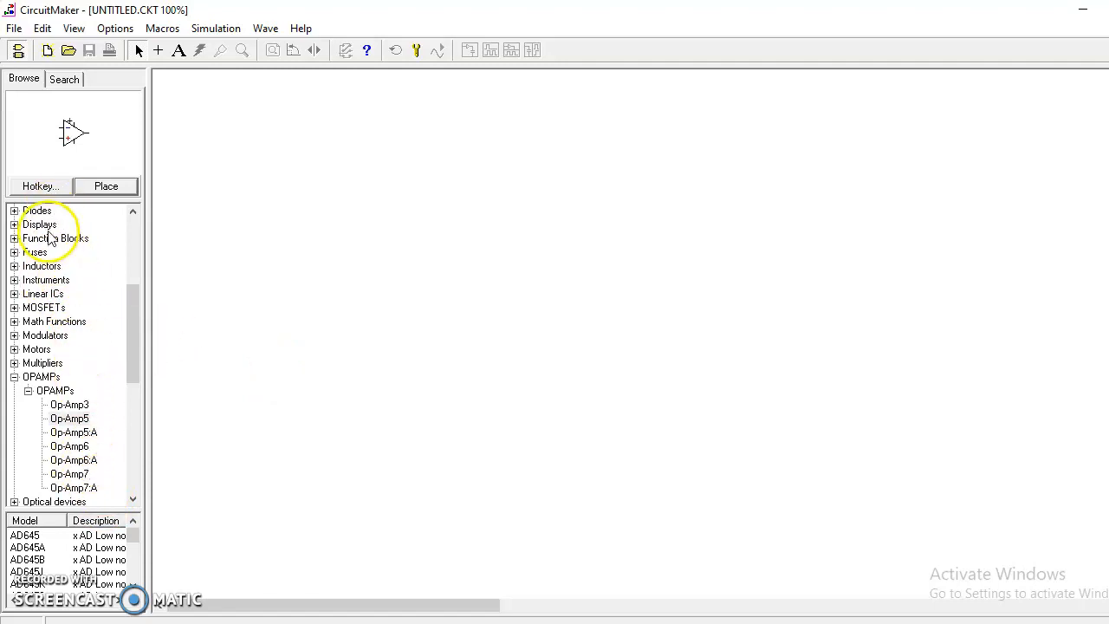
Look through the component categories in the device library.
{"action": "left_click_drag", "start_coordinate": [133, 328], "coordinate": [138, 237]}
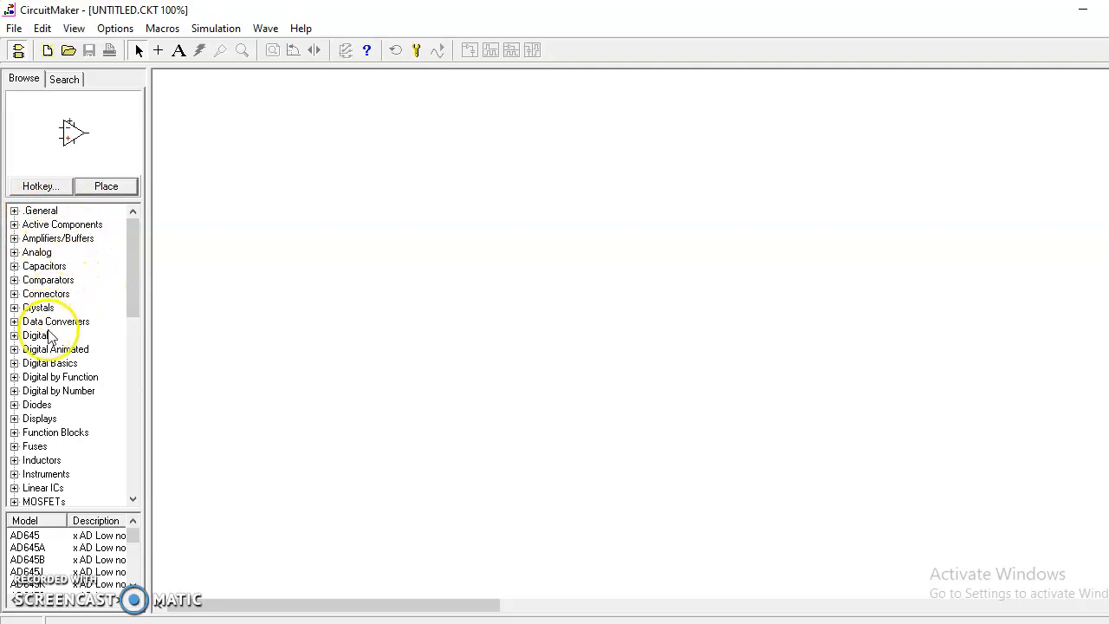
{"action": "scroll", "coordinate": [69, 429], "scroll_direction": "down", "scroll_amount": 2}
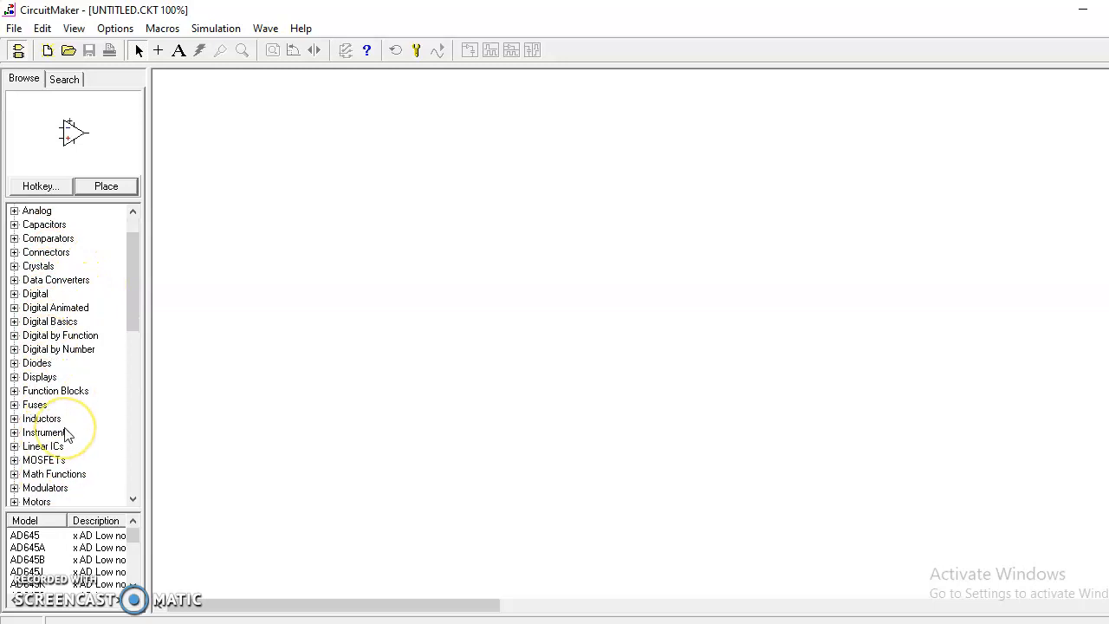
{"action": "scroll", "coordinate": [68, 435], "scroll_direction": "down", "scroll_amount": 1}
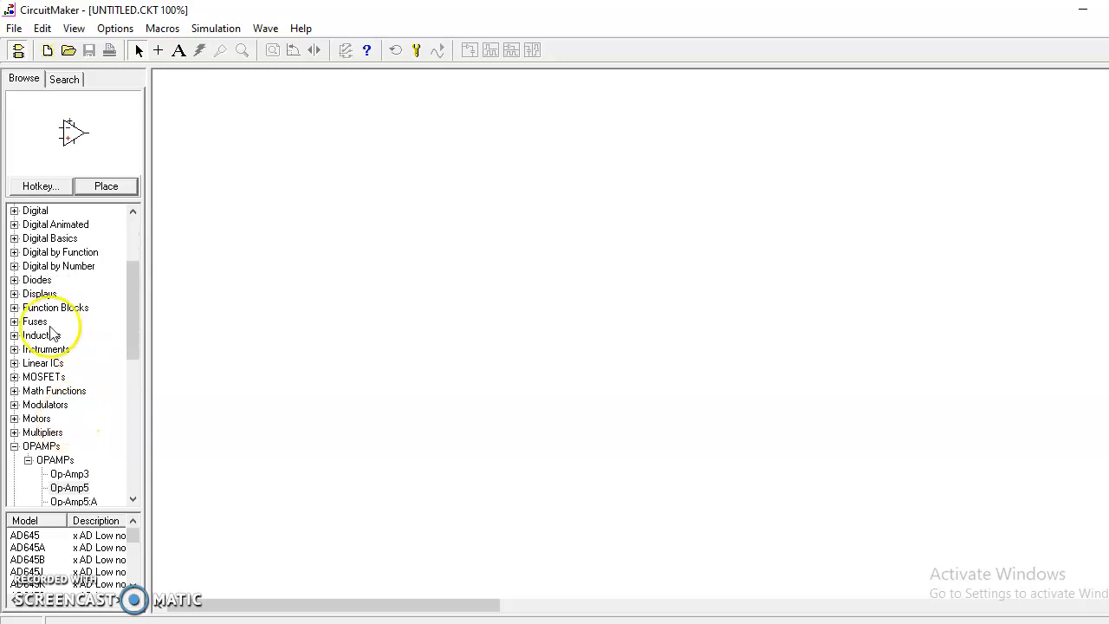
{"action": "left_click_drag", "start_coordinate": [130, 349], "coordinate": [126, 287]}
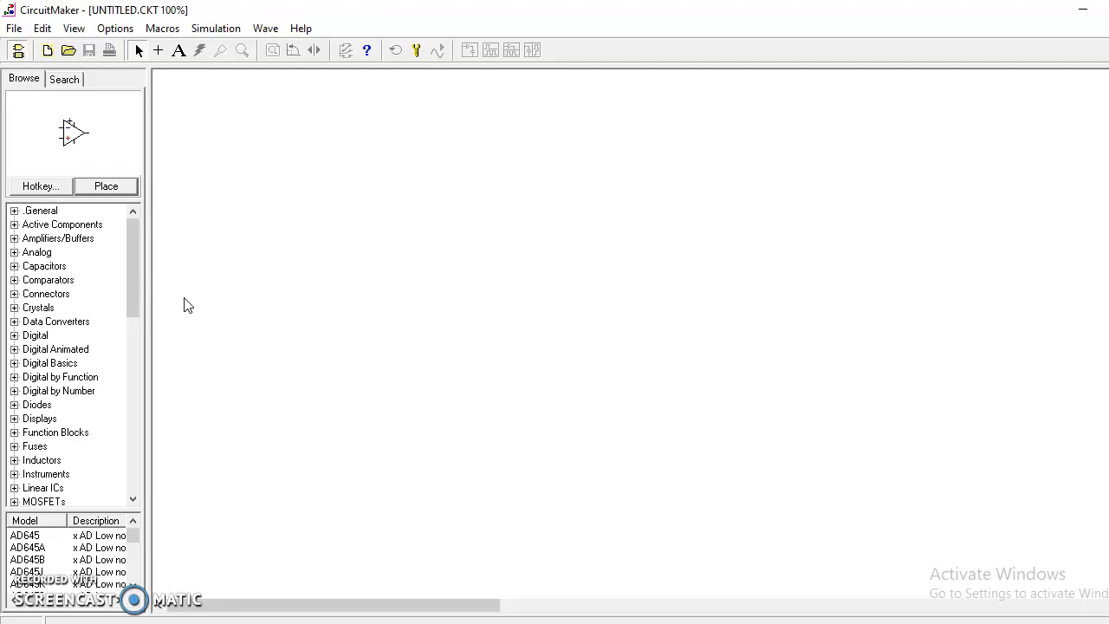
{"action": "left_click", "coordinate": [135, 301]}
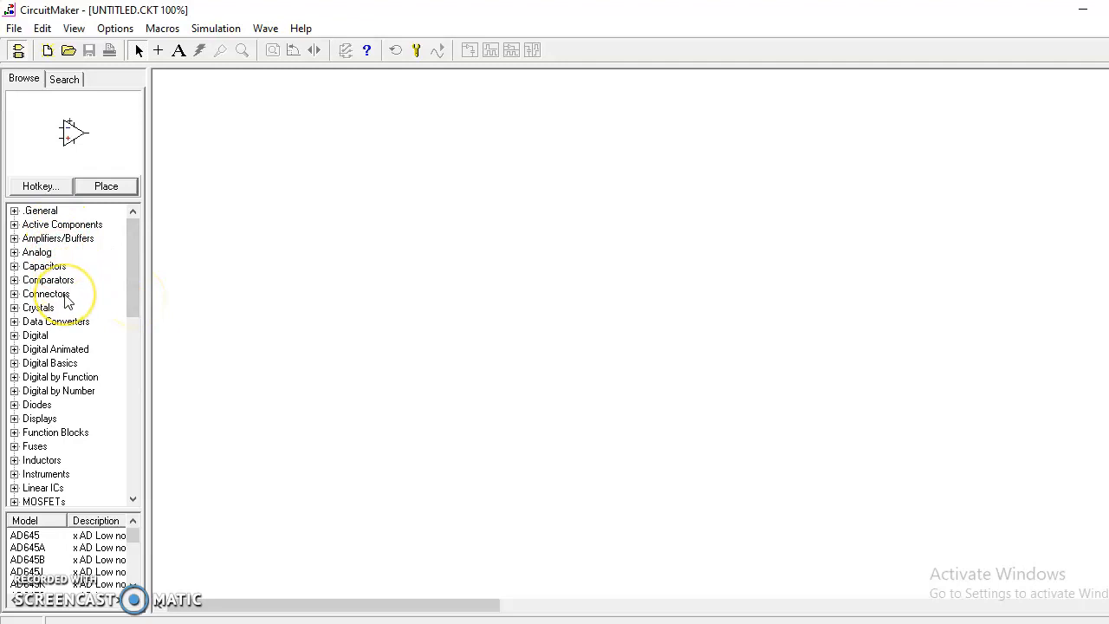
{"action": "left_click", "coordinate": [134, 296]}
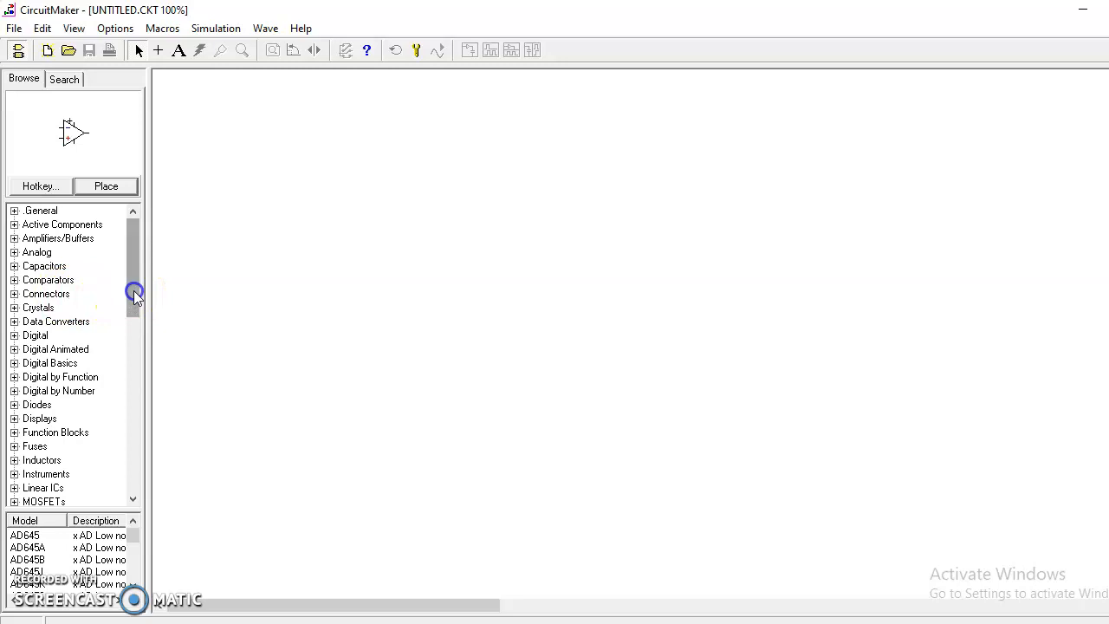
Place an Op-Amp5 from the OPAMPs category in the upper middle of the schematic.
{"action": "left_click_drag", "start_coordinate": [135, 292], "coordinate": [140, 354]}
{"action": "left_click", "coordinate": [26, 386]}
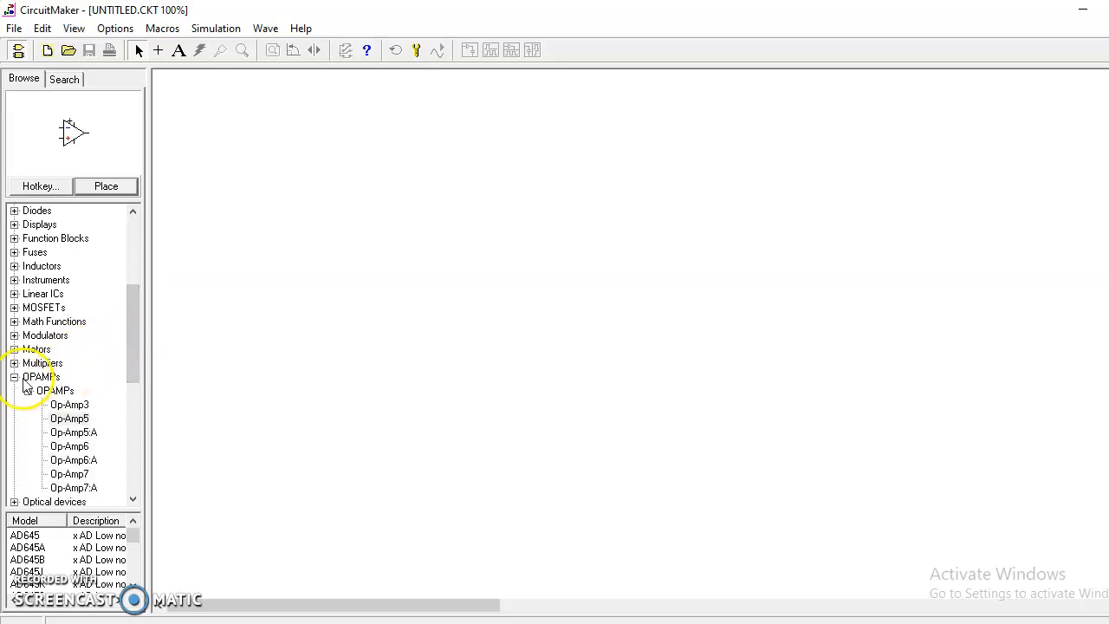
{"action": "left_click", "coordinate": [13, 377]}
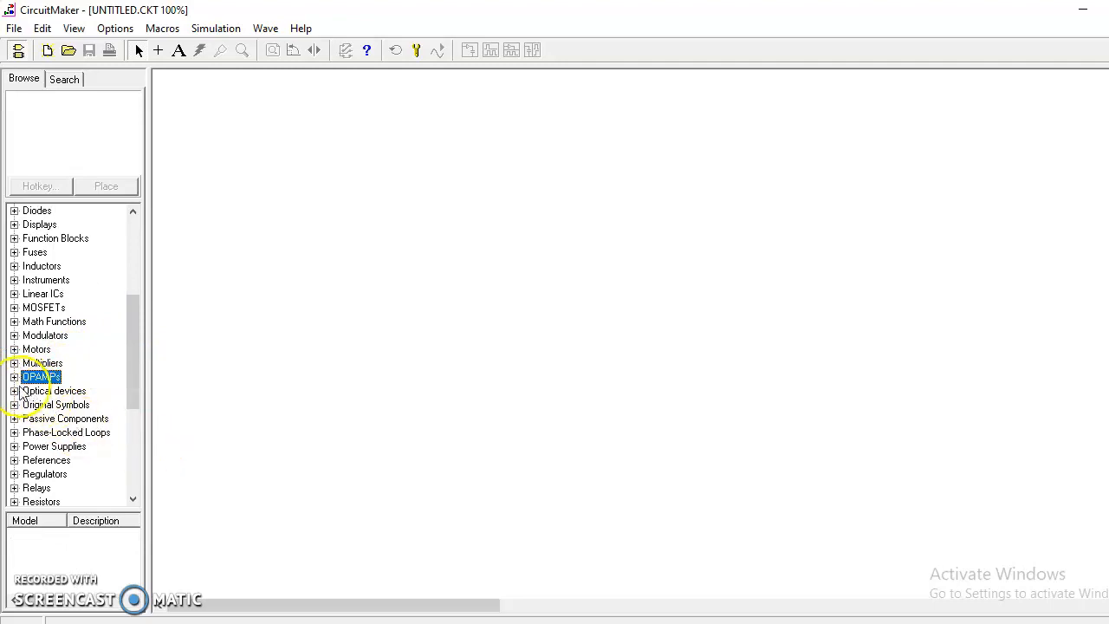
{"action": "left_click", "coordinate": [14, 379]}
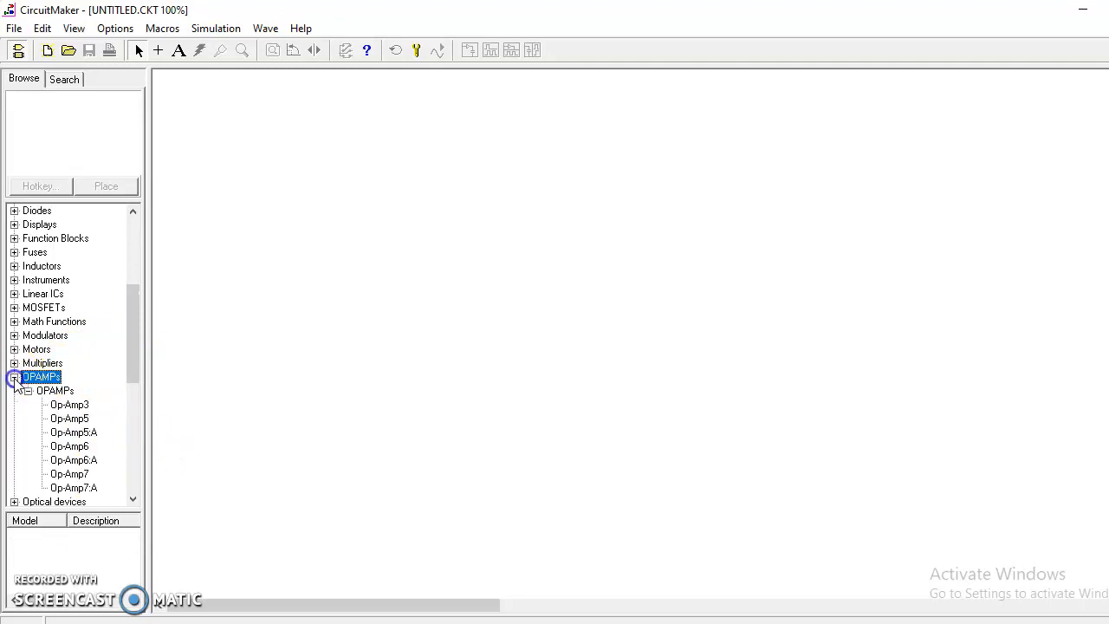
{"action": "left_click", "coordinate": [68, 406]}
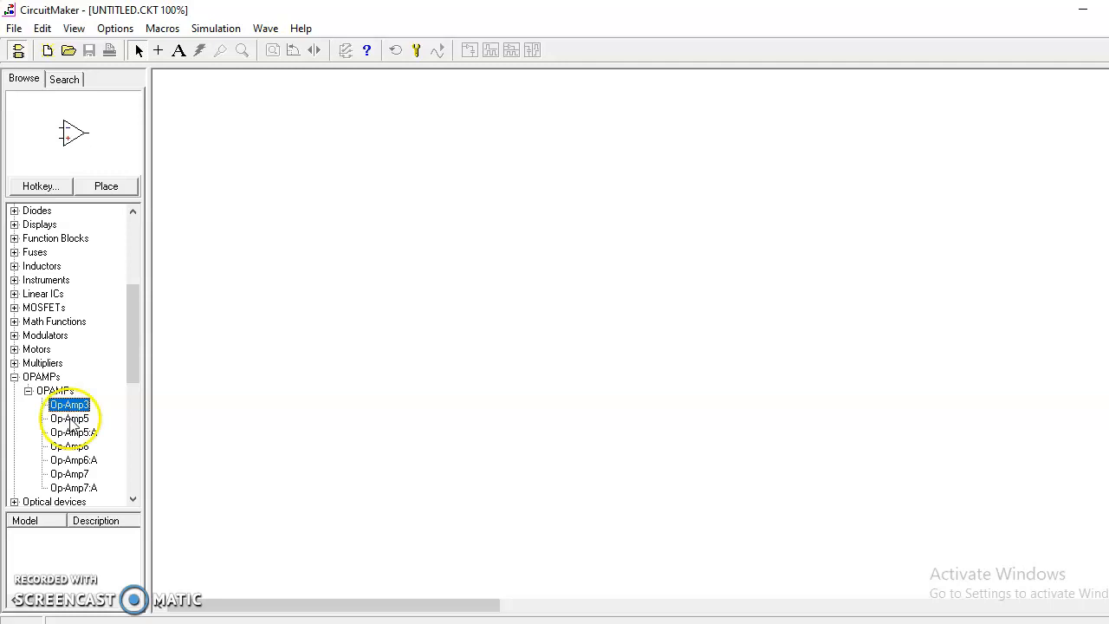
{"action": "left_click", "coordinate": [71, 420]}
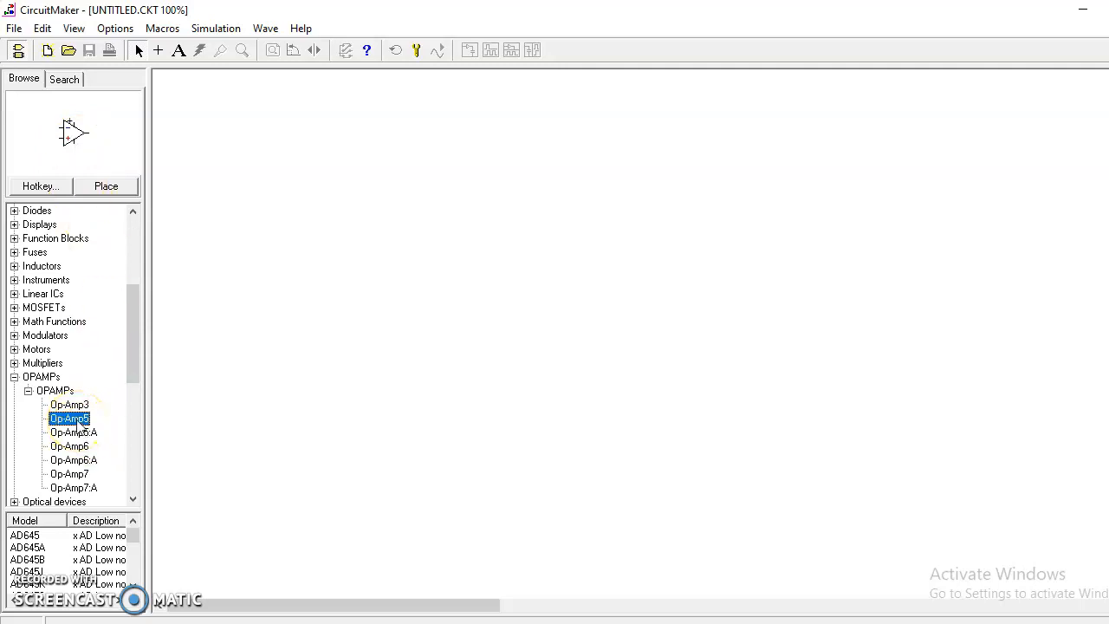
{"action": "left_click", "coordinate": [106, 186]}
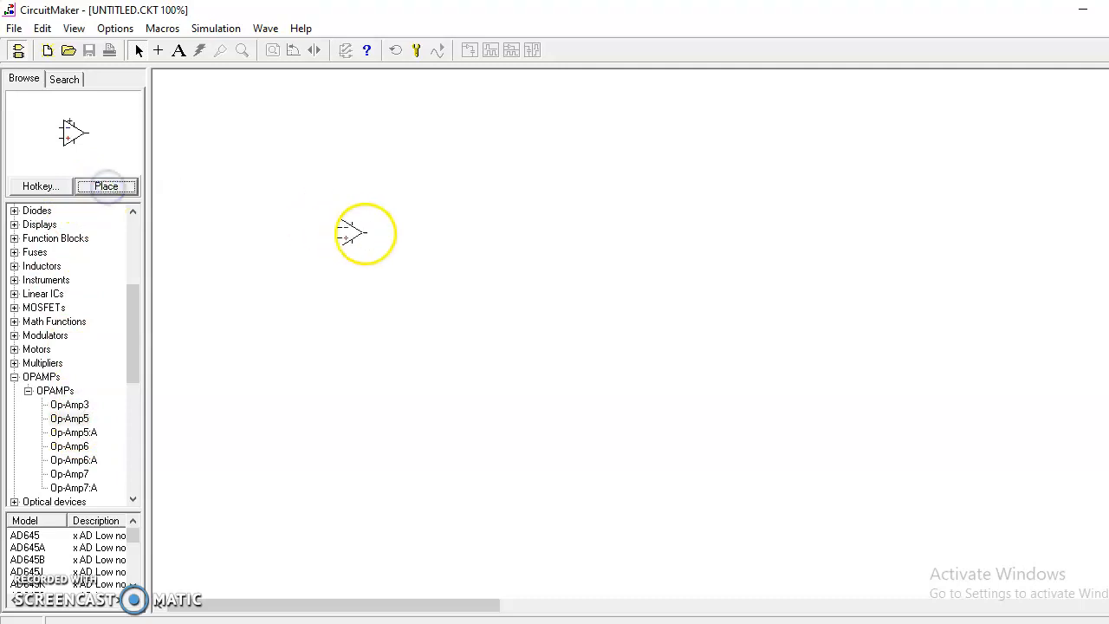
{"action": "left_click", "coordinate": [491, 197]}
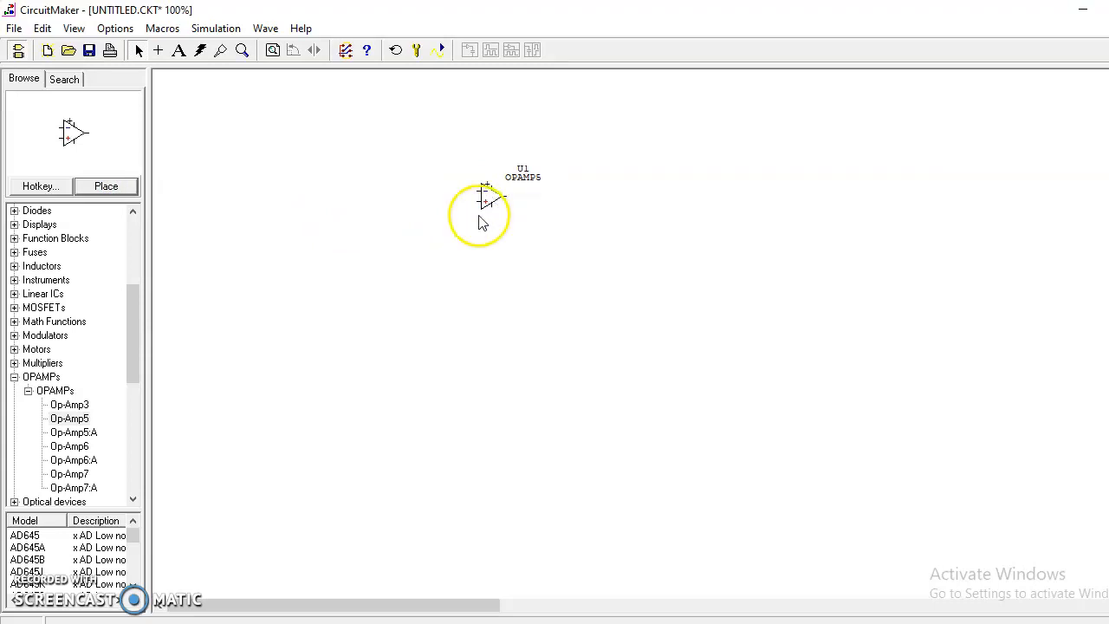
Assign the UA741 subcircuit model to the placed op-amp.
{"action": "double_click", "coordinate": [520, 178]}
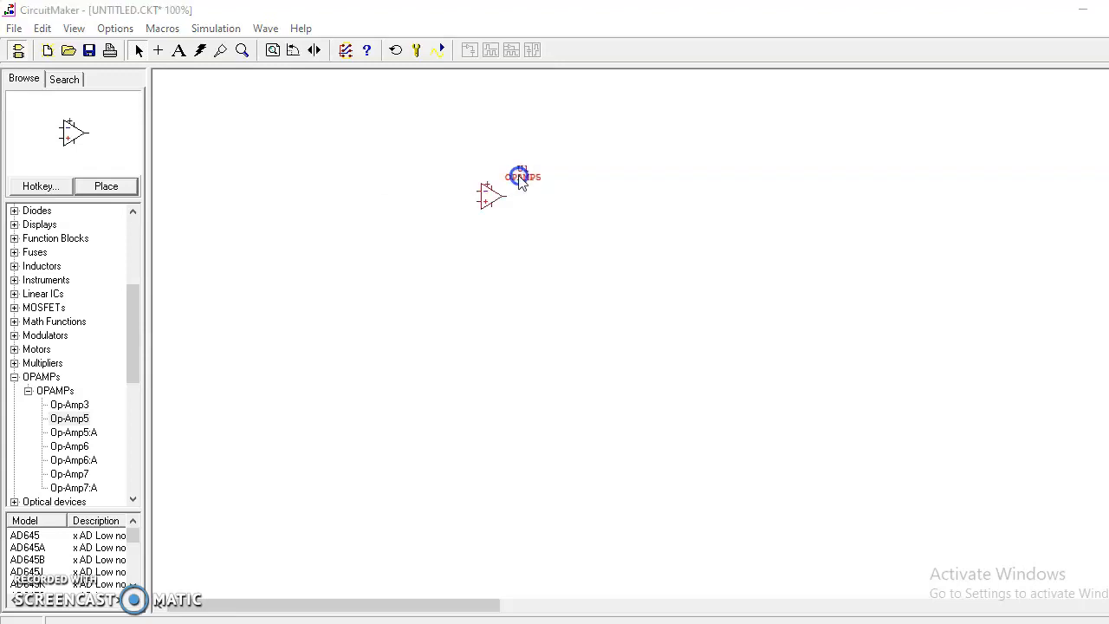
{"action": "left_click_drag", "start_coordinate": [537, 374], "coordinate": [537, 360]}
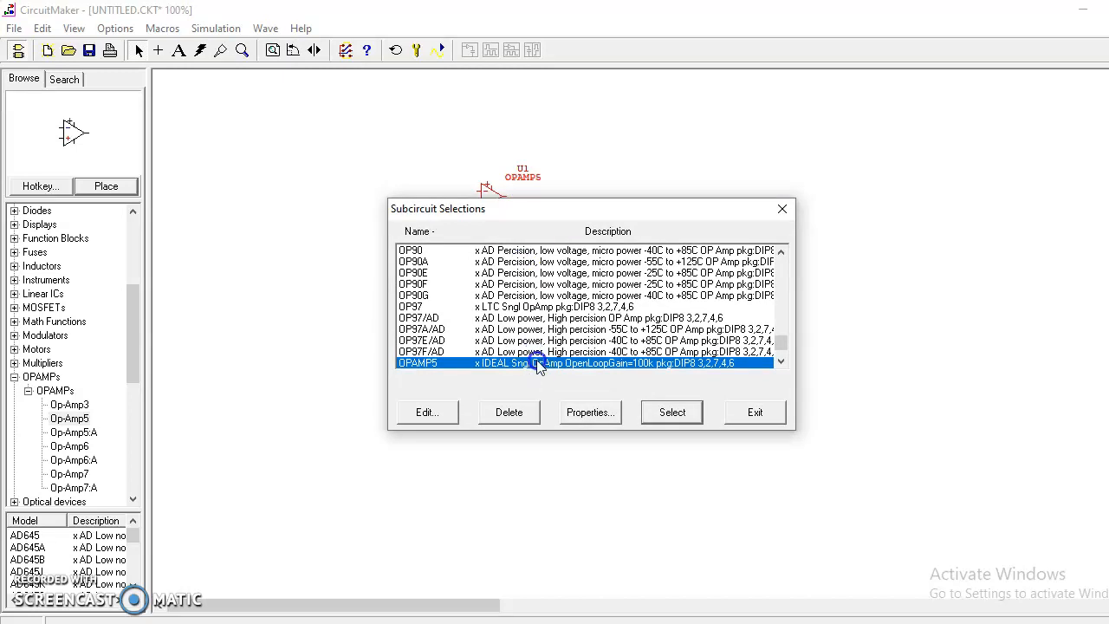
{"action": "key", "text": "u"}
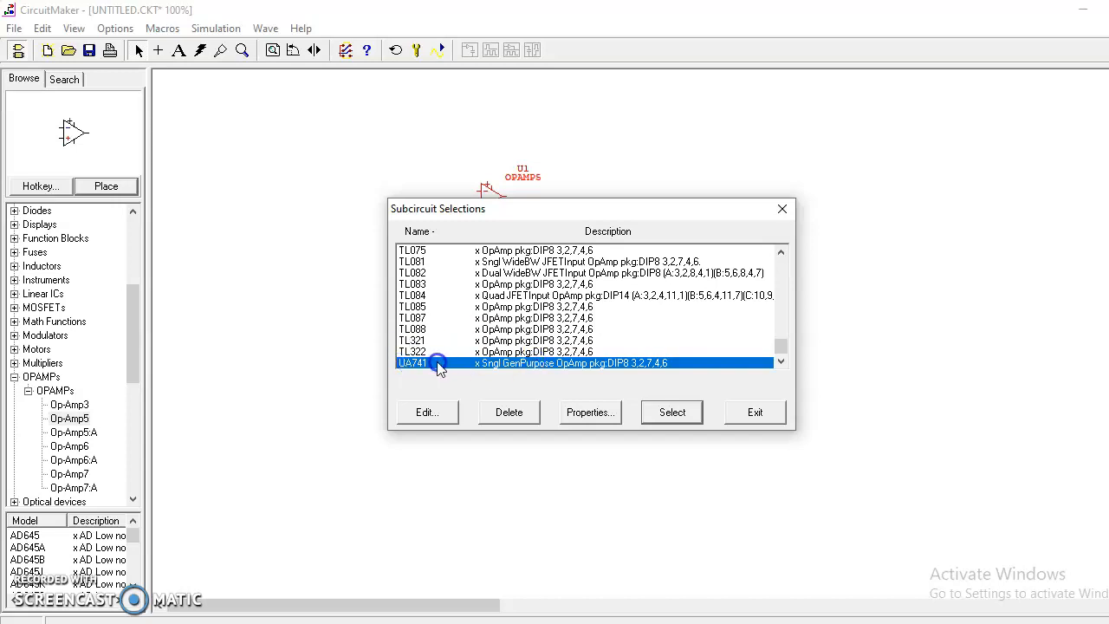
{"action": "left_click", "coordinate": [665, 412]}
{"action": "left_click", "coordinate": [737, 414]}
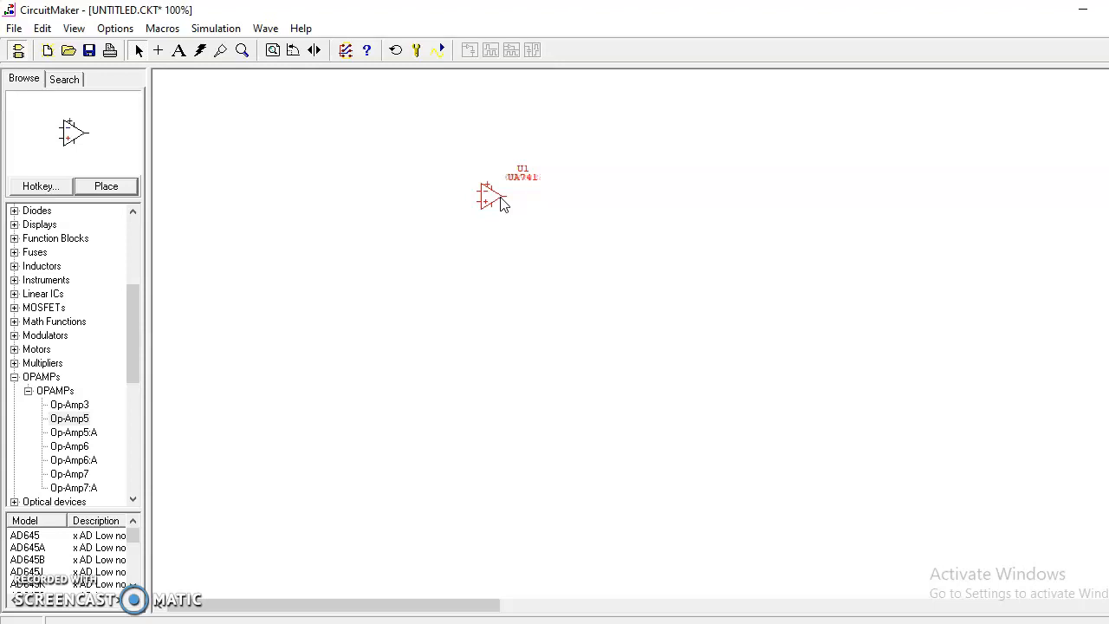
{"action": "left_click", "coordinate": [510, 187]}
{"action": "left_click", "coordinate": [494, 205]}
Place a basic Resistor from the Resistors category just above the op-amp.
{"action": "left_click_drag", "start_coordinate": [131, 354], "coordinate": [165, 416]}
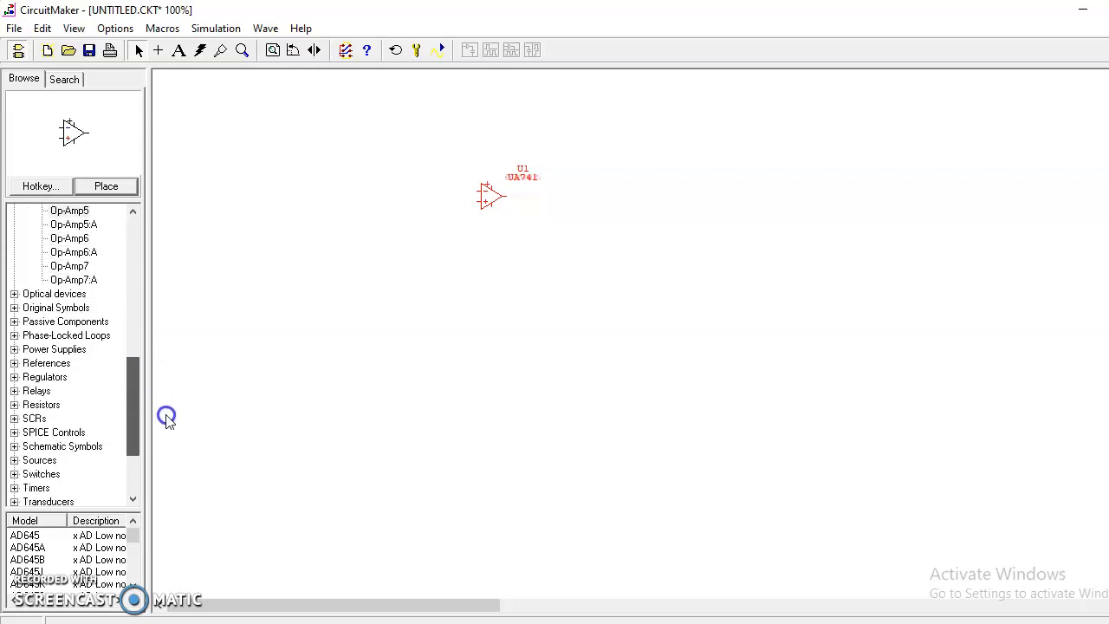
{"action": "left_click", "coordinate": [13, 405]}
{"action": "left_click", "coordinate": [54, 420]}
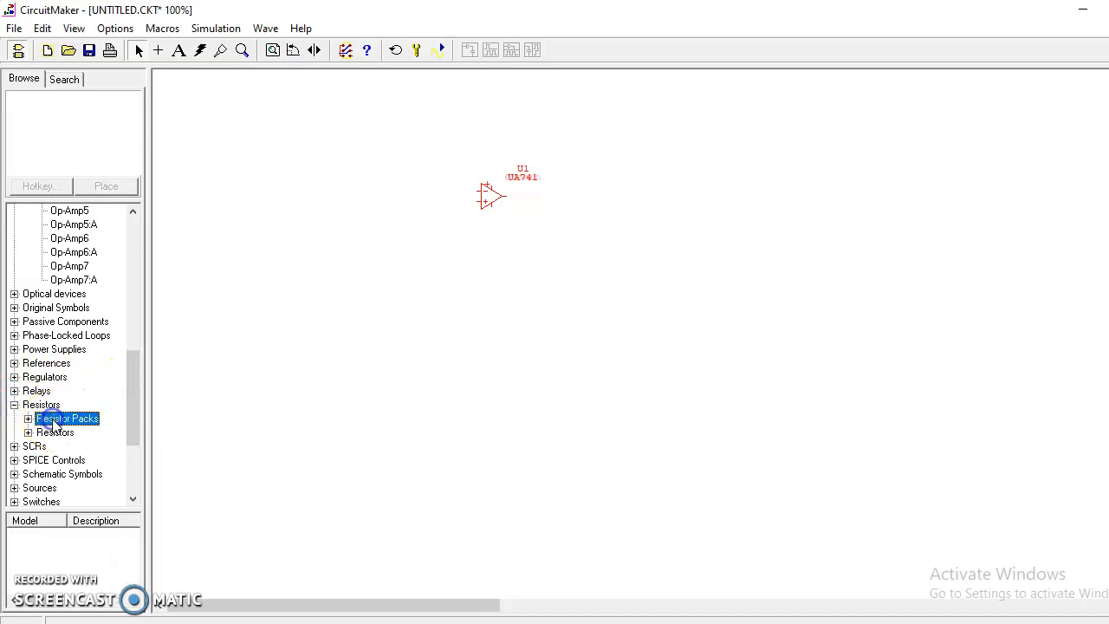
{"action": "left_click", "coordinate": [51, 433]}
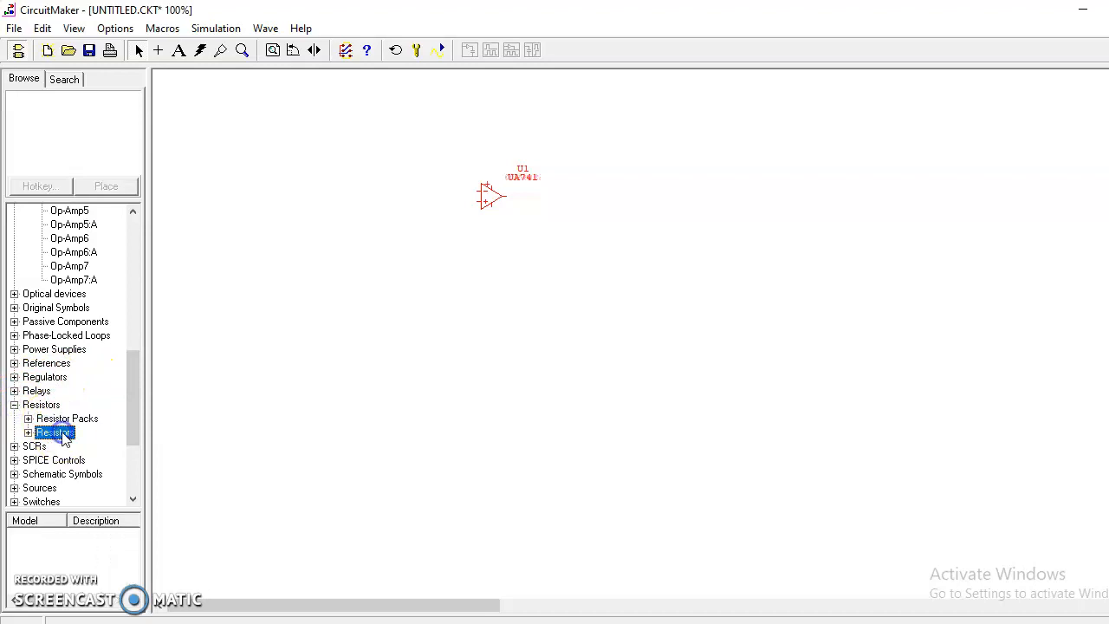
{"action": "left_click", "coordinate": [28, 433]}
{"action": "left_click", "coordinate": [68, 419]}
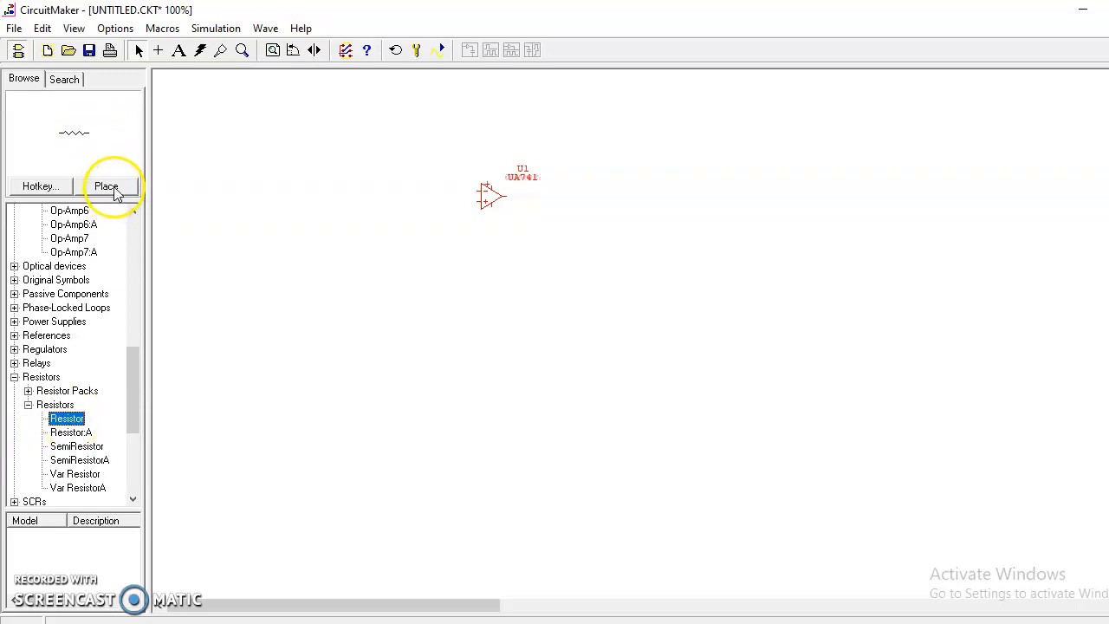
{"action": "left_click", "coordinate": [115, 190]}
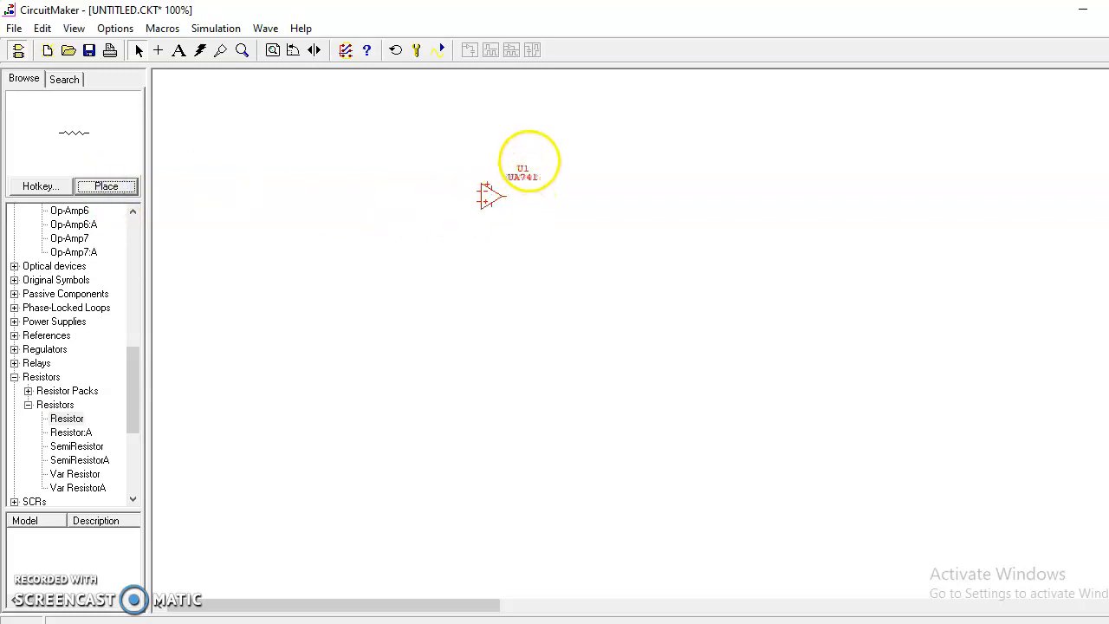
{"action": "left_click", "coordinate": [508, 134]}
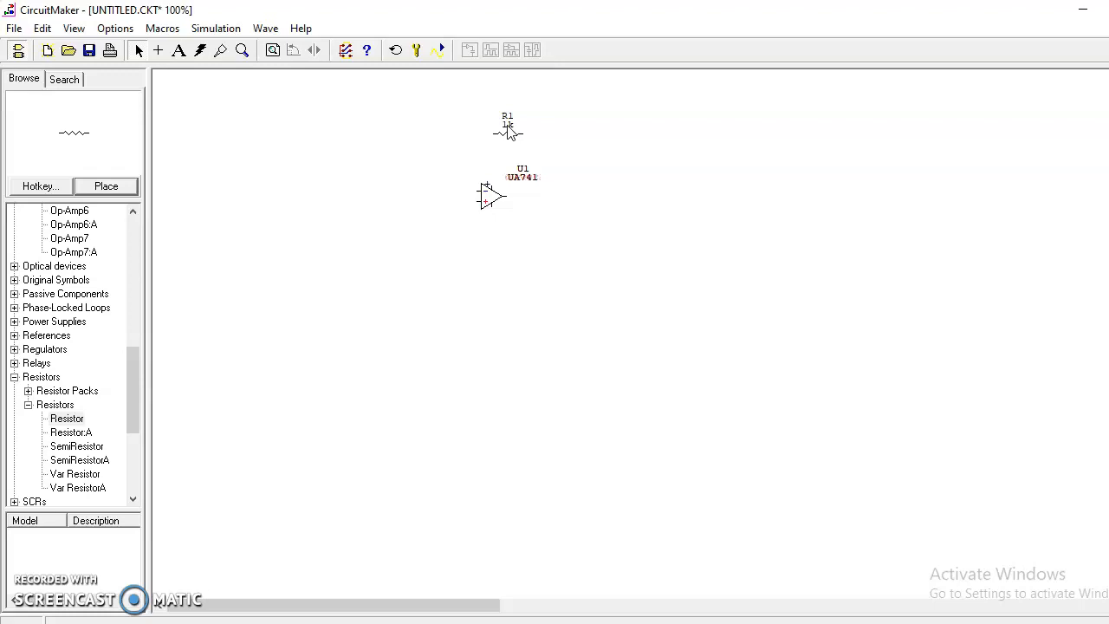
Set the label-value of resistor R1 to 5.5k.
{"action": "double_click", "coordinate": [509, 131]}
{"action": "double_click", "coordinate": [545, 186]}
{"action": "left_click", "coordinate": [542, 184]}
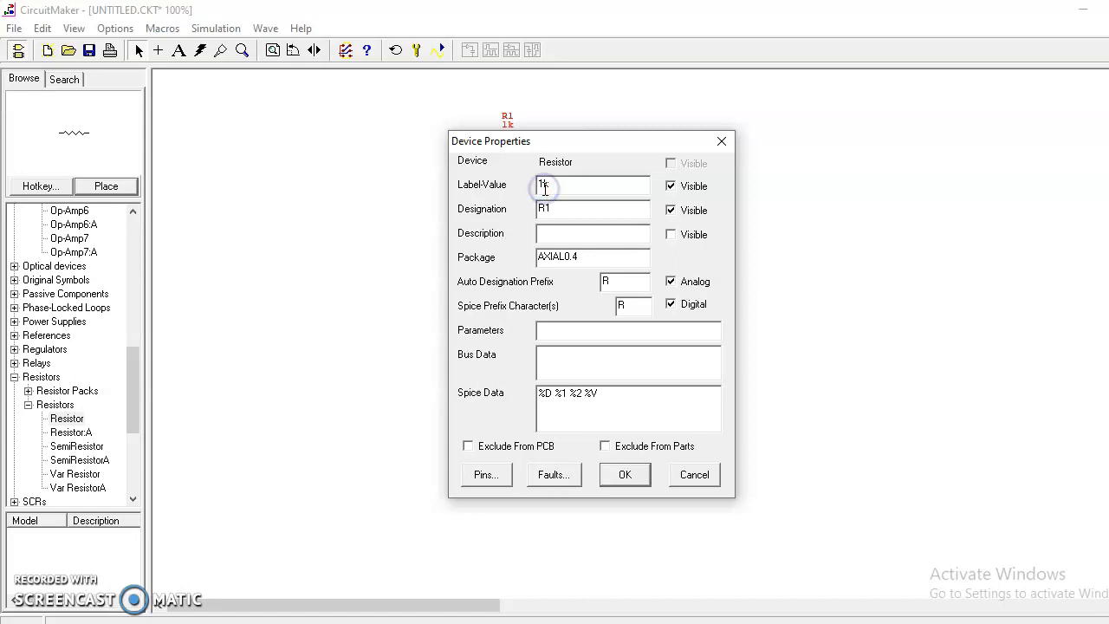
{"action": "key", "text": "BackSpace"}
{"action": "key", "text": "BackSpace"}
{"action": "type", "text": "5.5"}
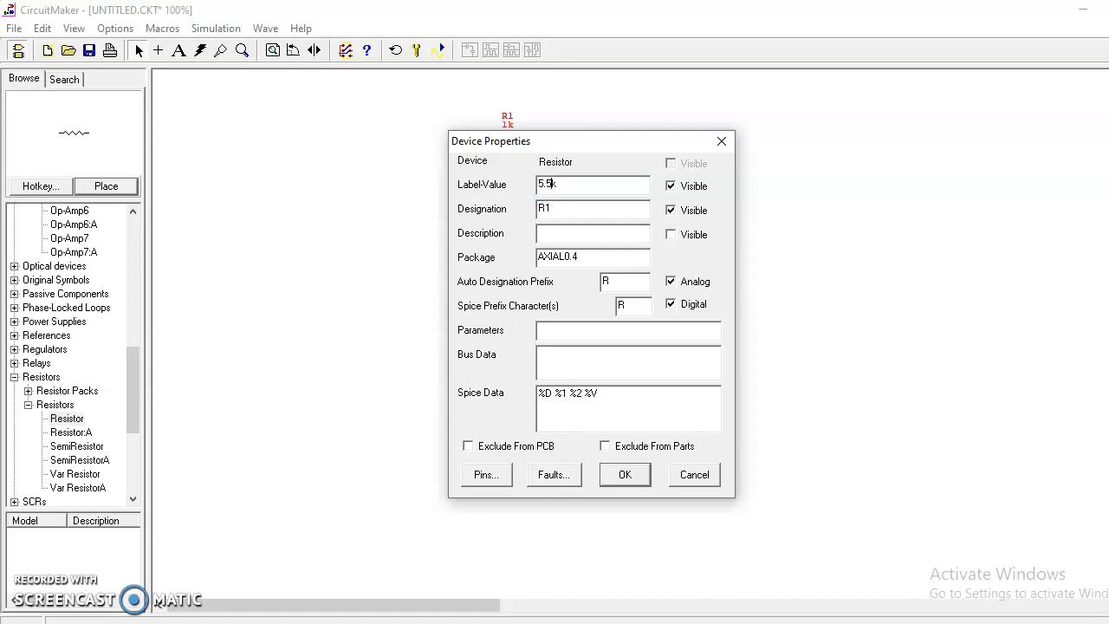
{"action": "left_click", "coordinate": [625, 475]}
{"action": "left_click", "coordinate": [512, 173]}
{"action": "left_click", "coordinate": [502, 131]}
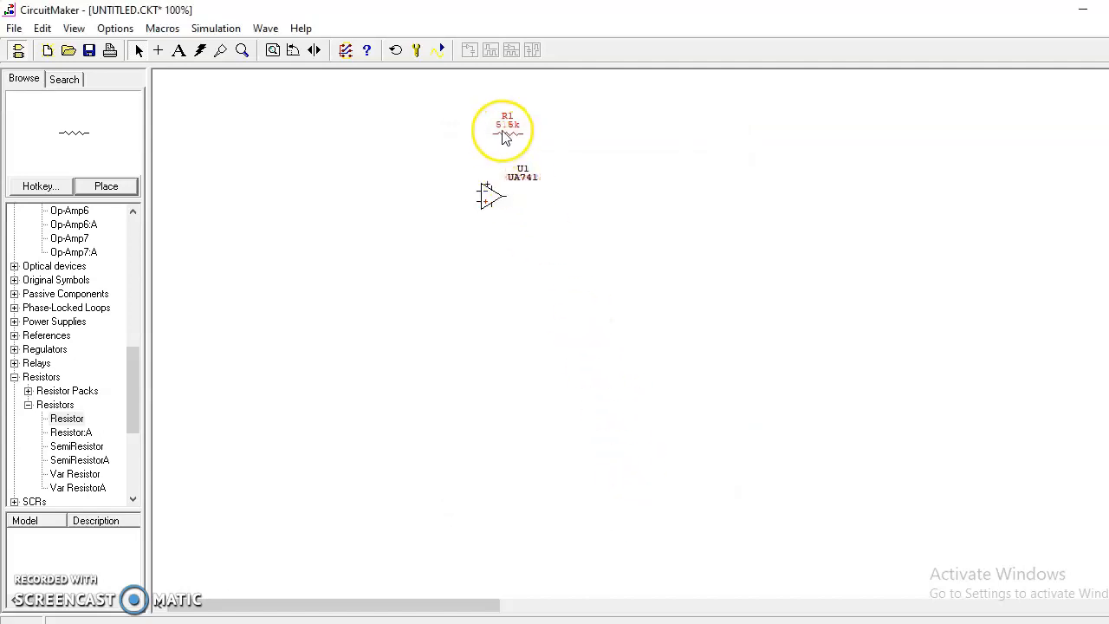
{"action": "left_click", "coordinate": [524, 131]}
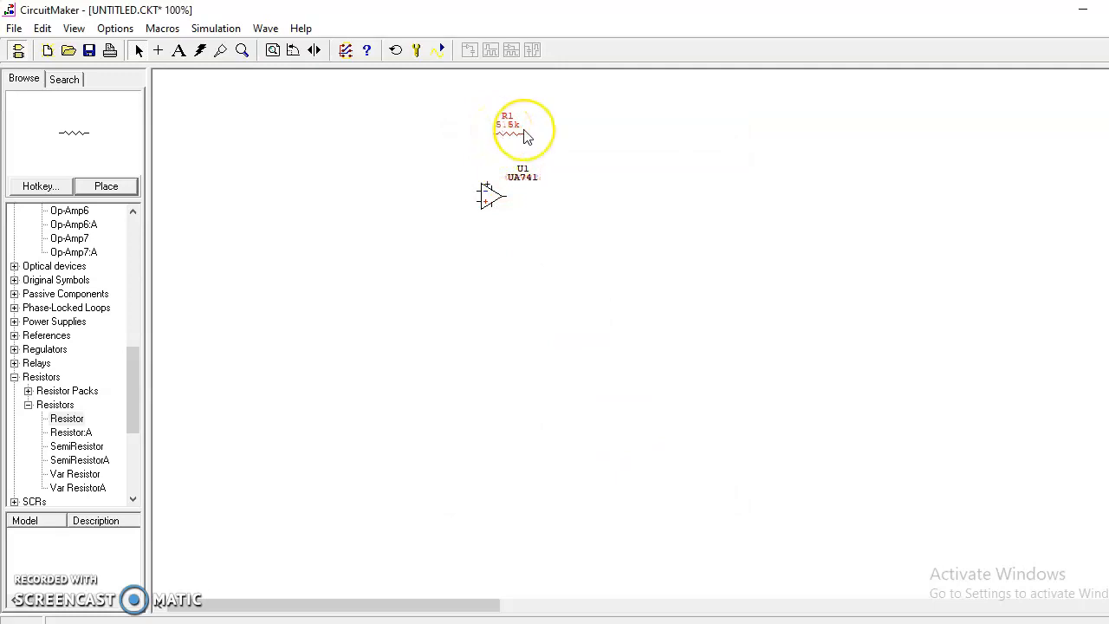
Place a second resistor horizontally below the op-amp.
{"action": "left_click", "coordinate": [516, 286]}
{"action": "key", "text": "r"}
{"action": "left_click", "coordinate": [542, 272]}
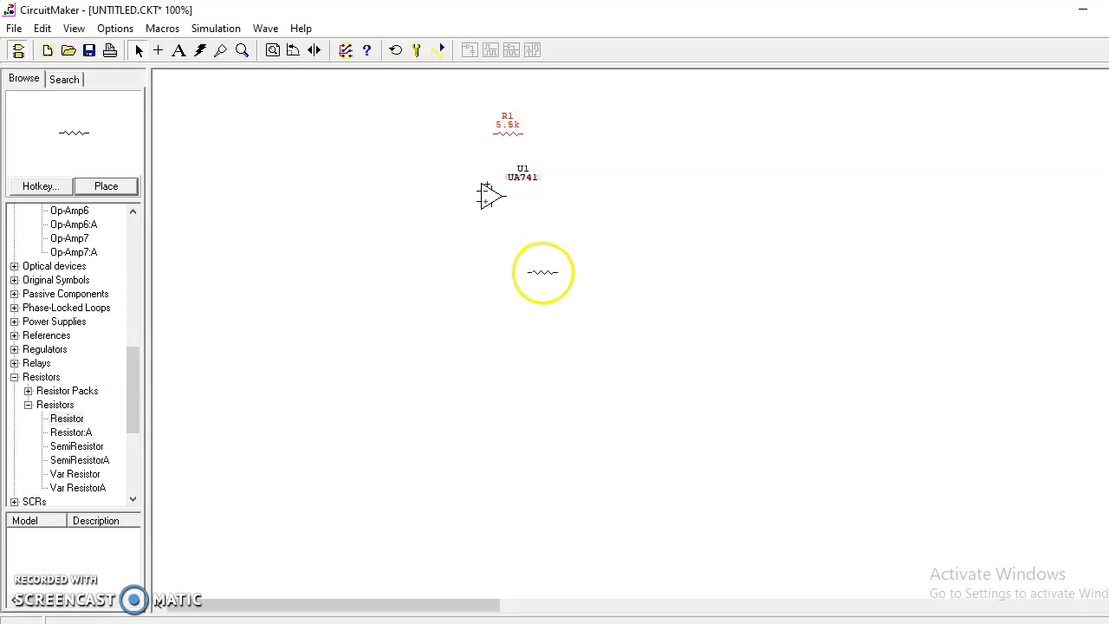
{"action": "left_click", "coordinate": [499, 274]}
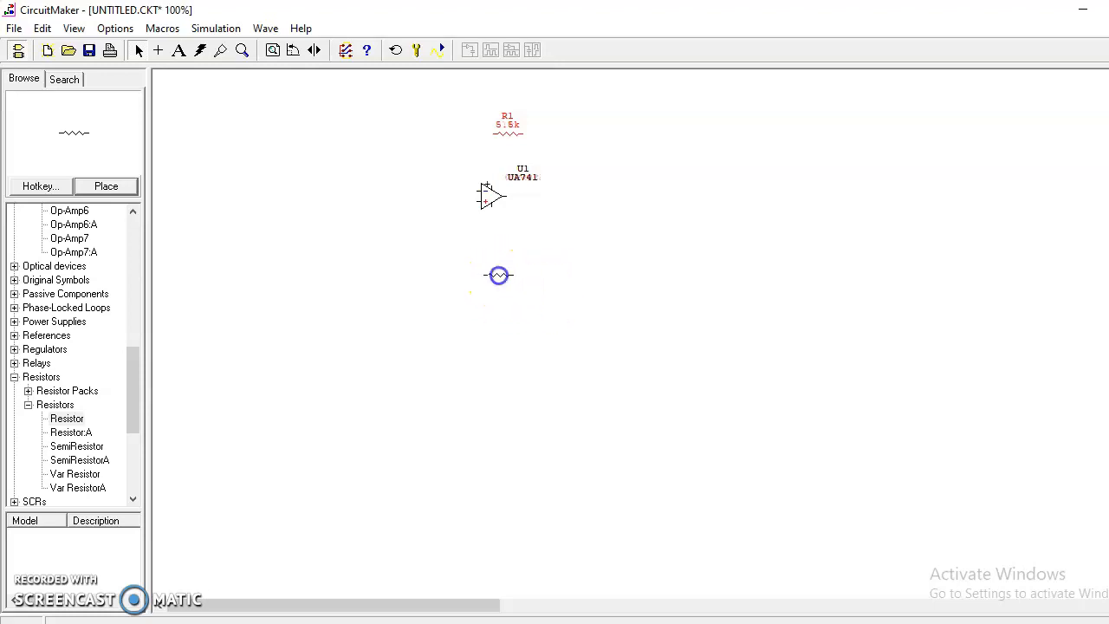
Set the label-value of resistor R2 below the op-amp to 16k.
{"action": "double_click", "coordinate": [499, 275]}
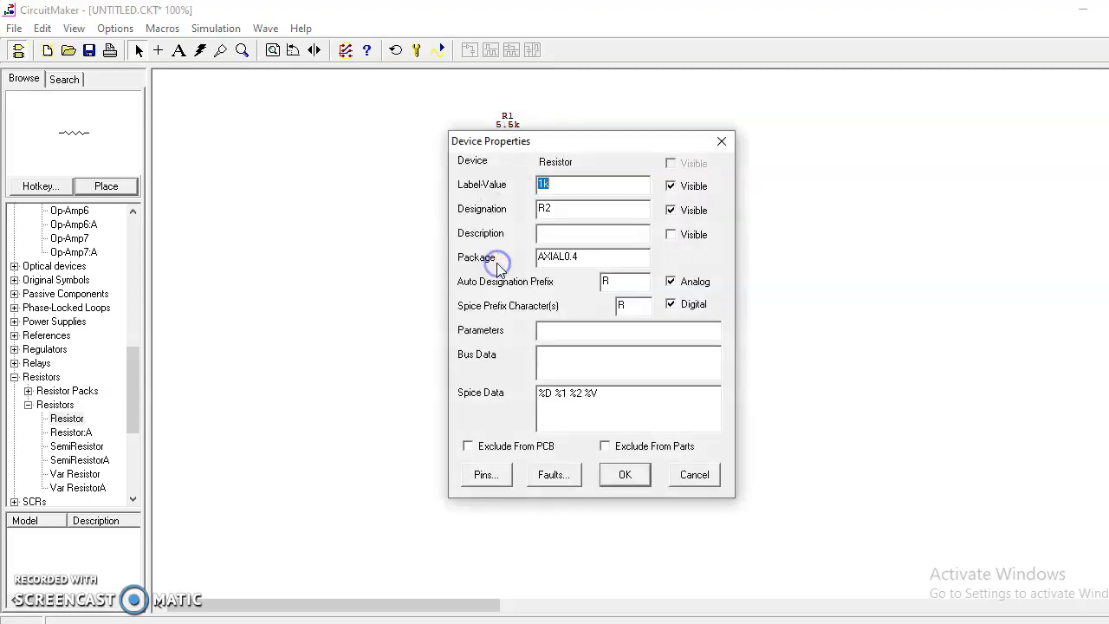
{"action": "left_click", "coordinate": [543, 182]}
{"action": "type", "text": "6"}
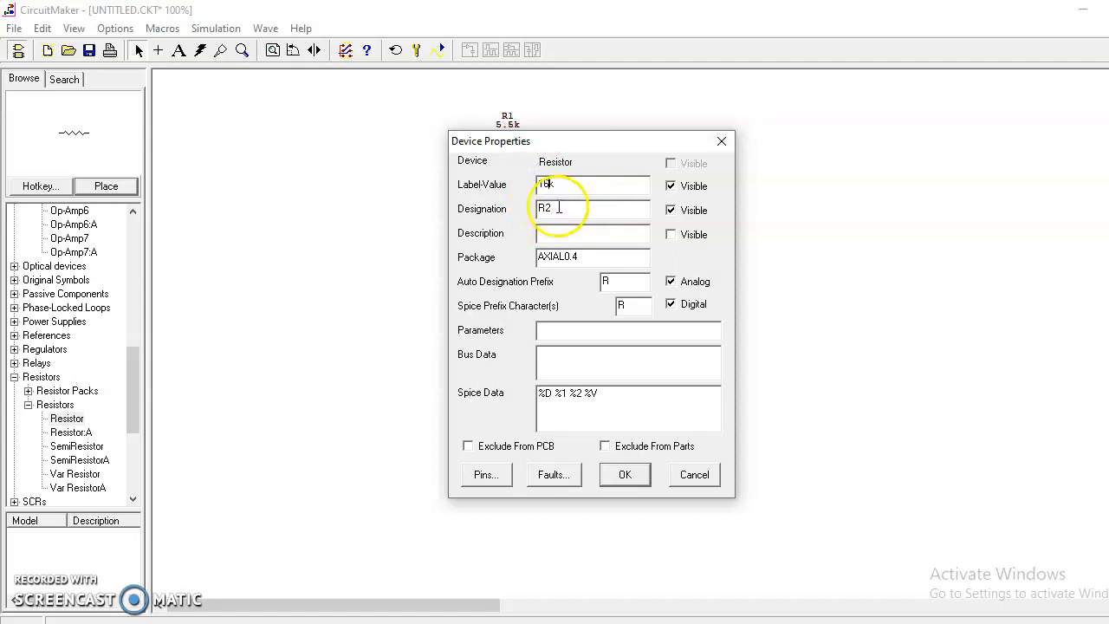
{"action": "left_click", "coordinate": [613, 476]}
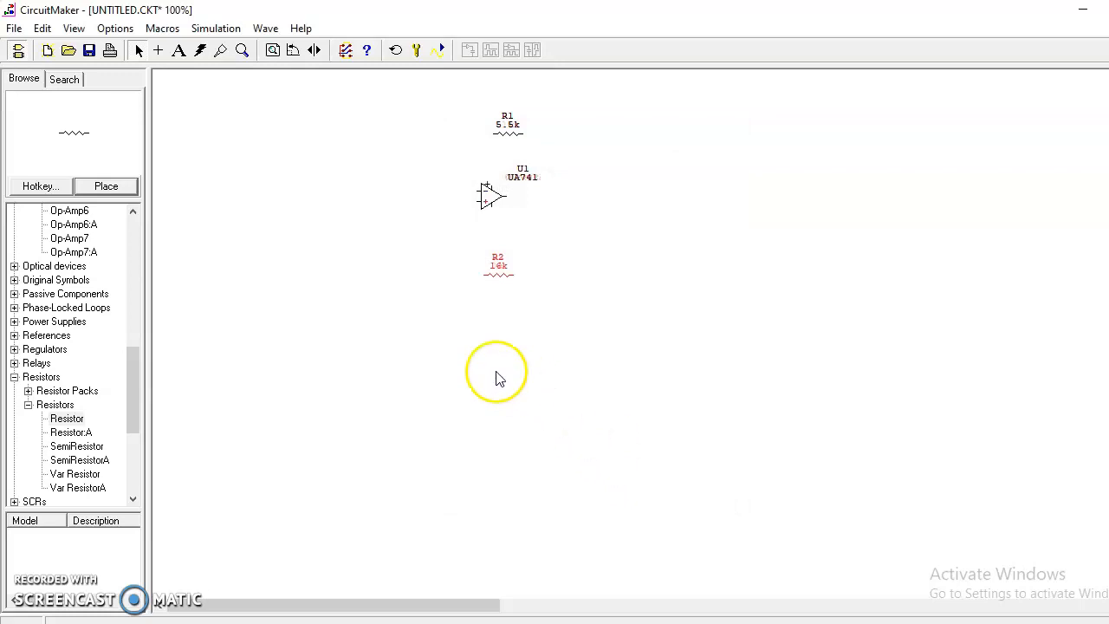
Place a third basic Resistor below and to the left of R2 and rotate it 90 degrees.
{"action": "left_click", "coordinate": [67, 419]}
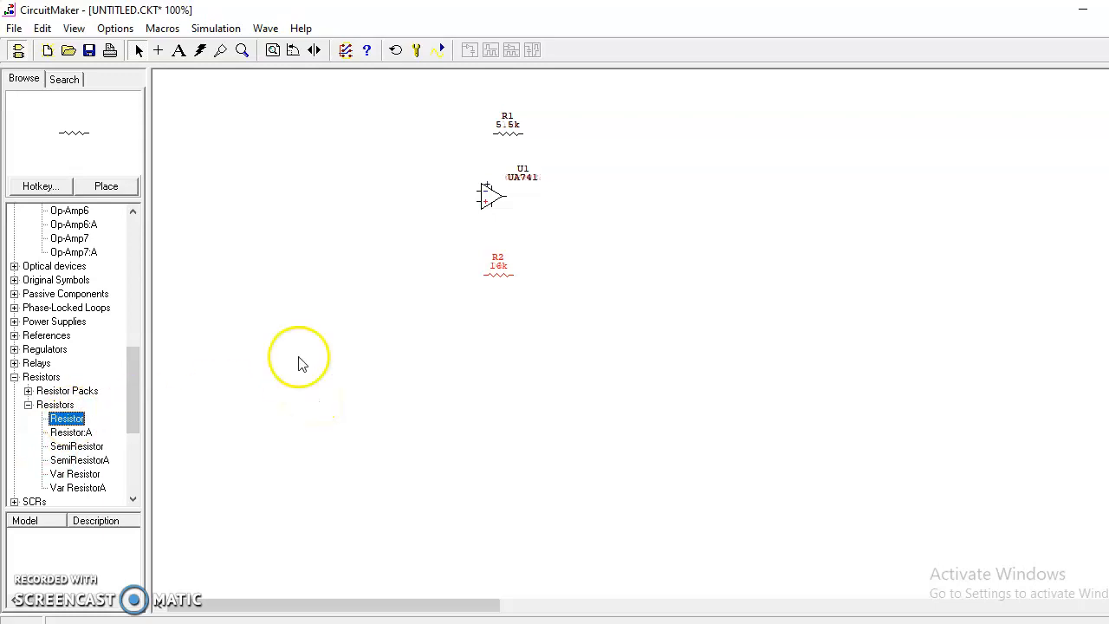
{"action": "left_click", "coordinate": [108, 186]}
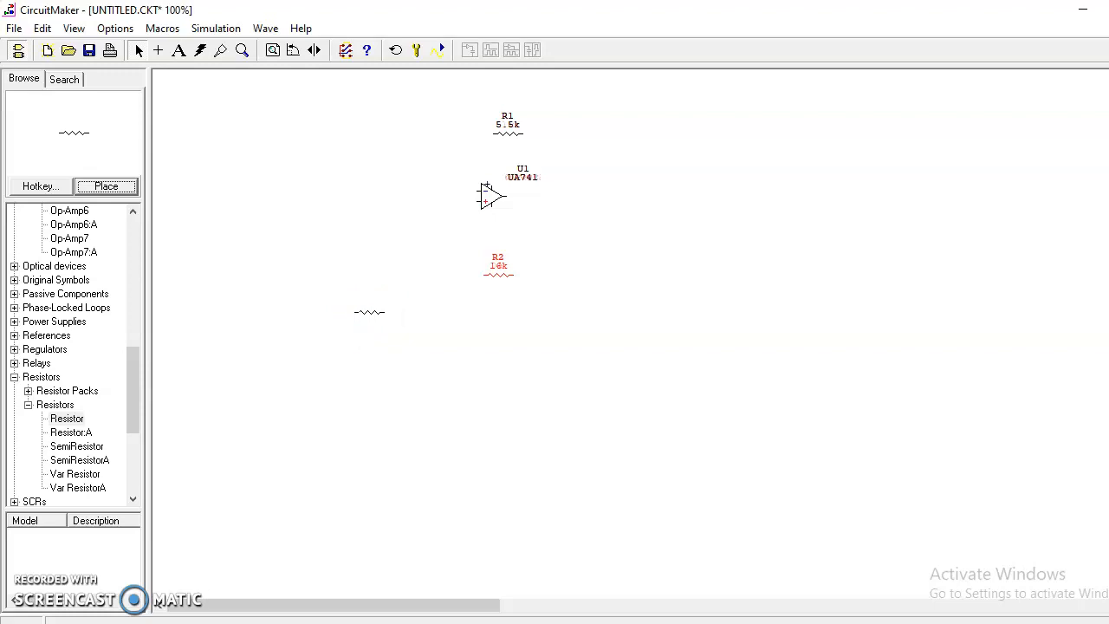
{"action": "left_click", "coordinate": [369, 312]}
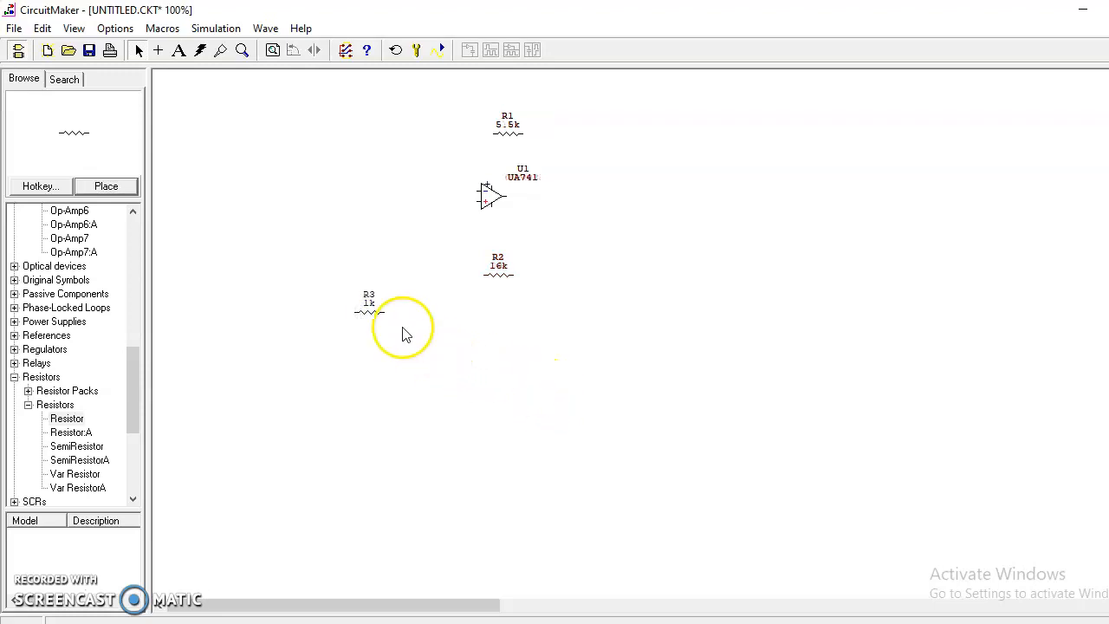
{"action": "right_click", "coordinate": [369, 319]}
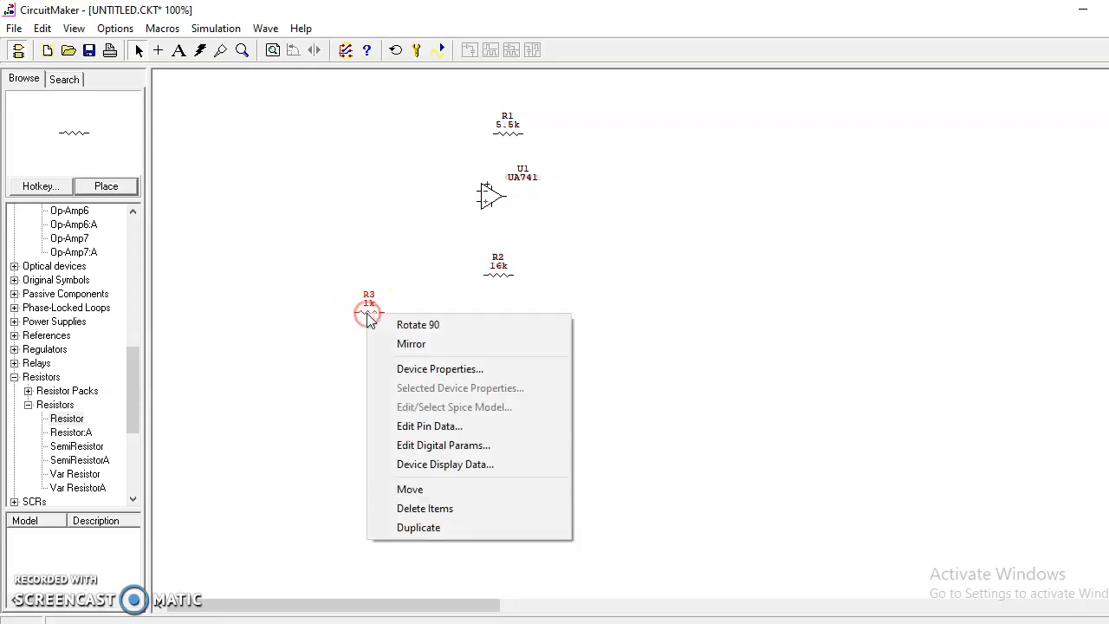
{"action": "left_click", "coordinate": [421, 326]}
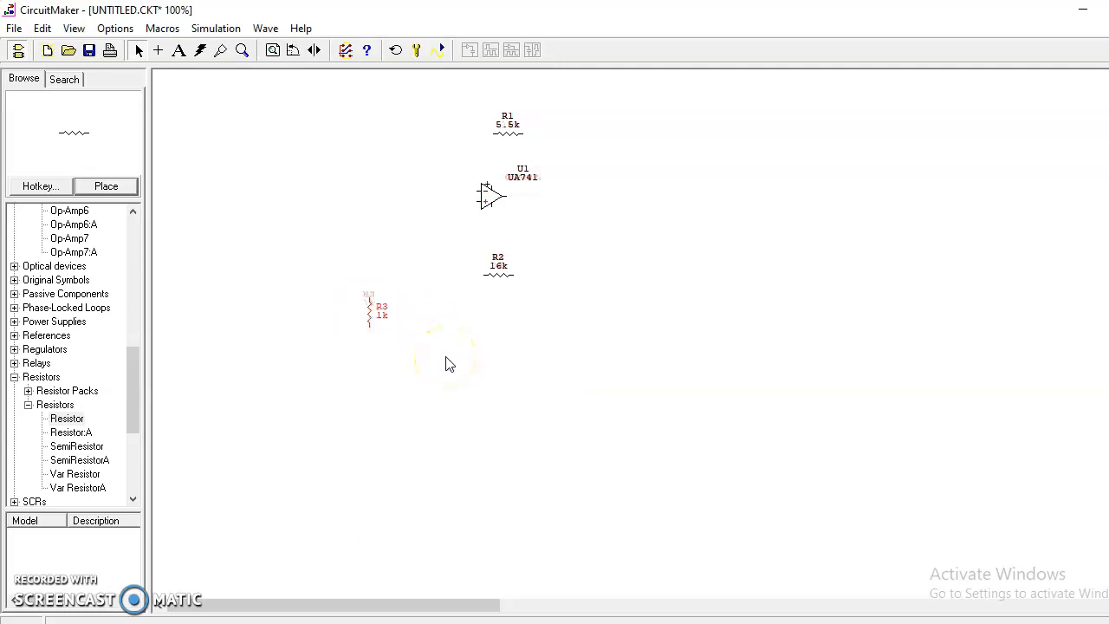
Delete the rotated third resistor from the schematic and return to the selection tool.
{"action": "left_click", "coordinate": [371, 314]}
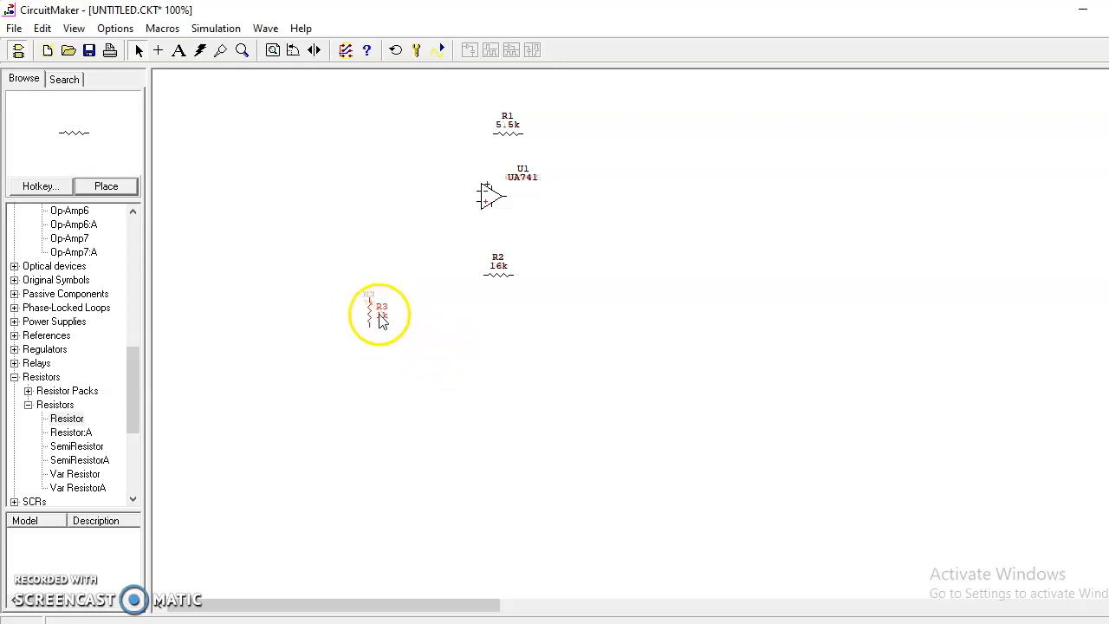
{"action": "left_click", "coordinate": [202, 54]}
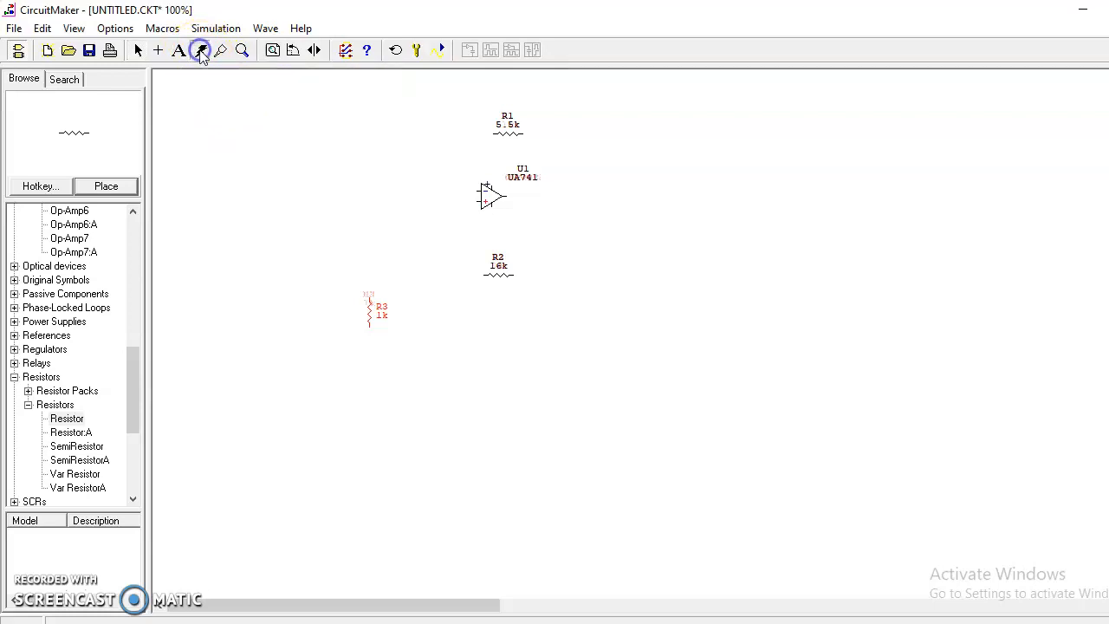
{"action": "left_click", "coordinate": [372, 305]}
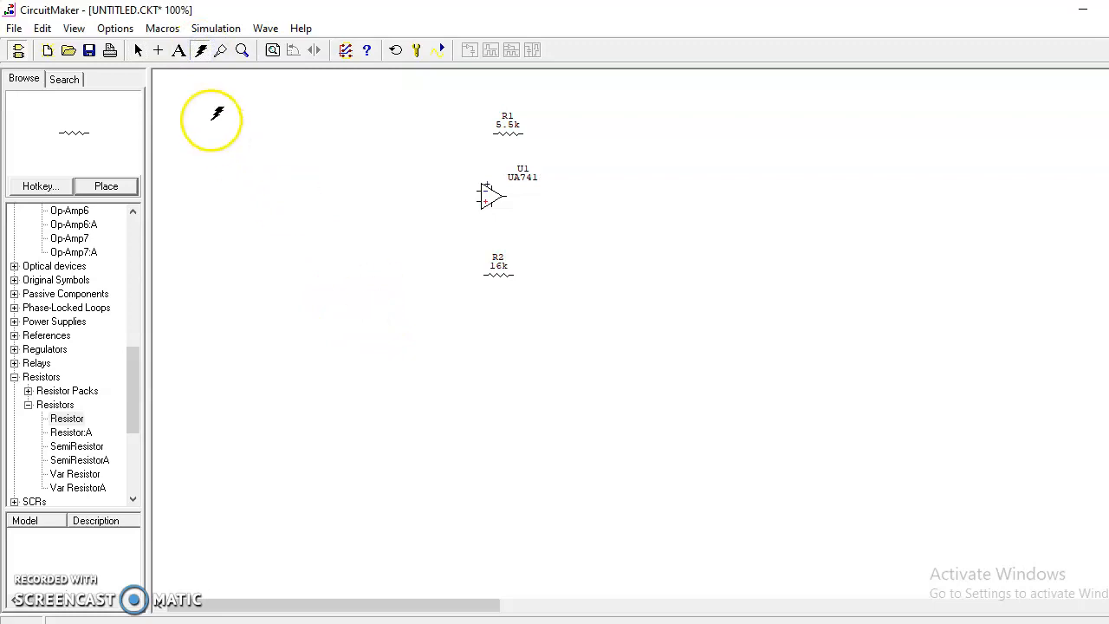
{"action": "left_click", "coordinate": [141, 50]}
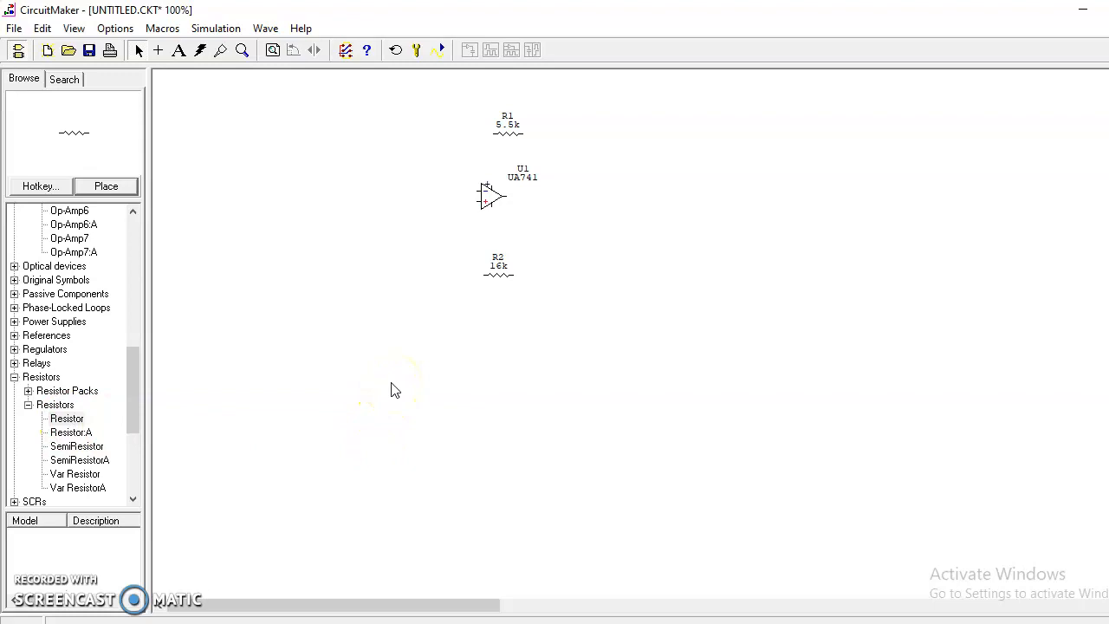
Place a resistor vertically, just below and to the left of R2.
{"action": "key", "text": "r"}
{"action": "right_click", "coordinate": [361, 347]}
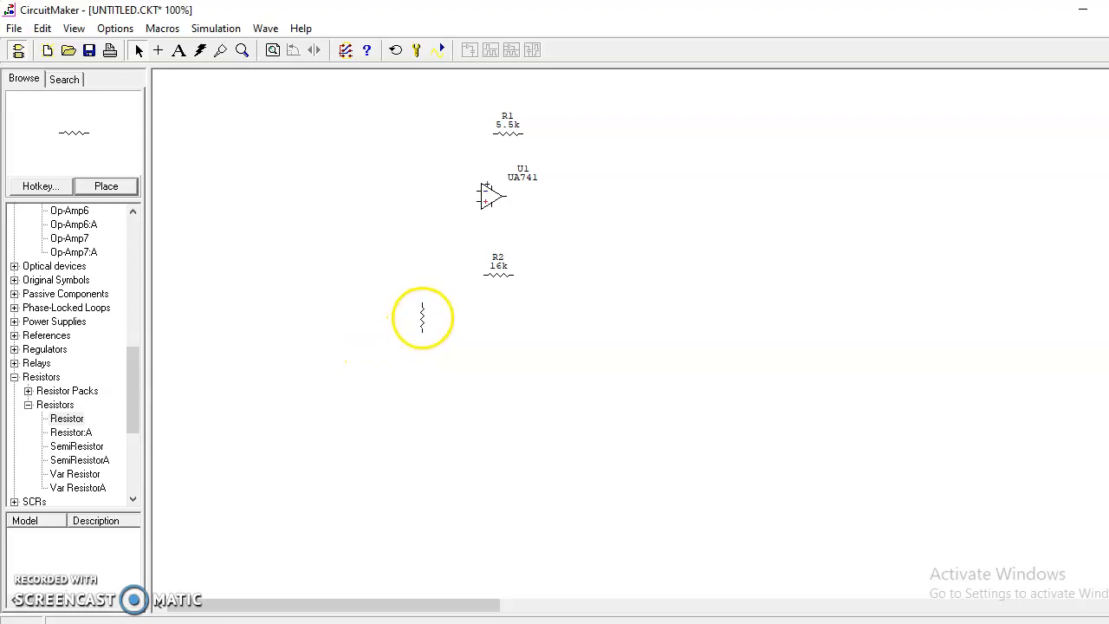
{"action": "left_click", "coordinate": [425, 314]}
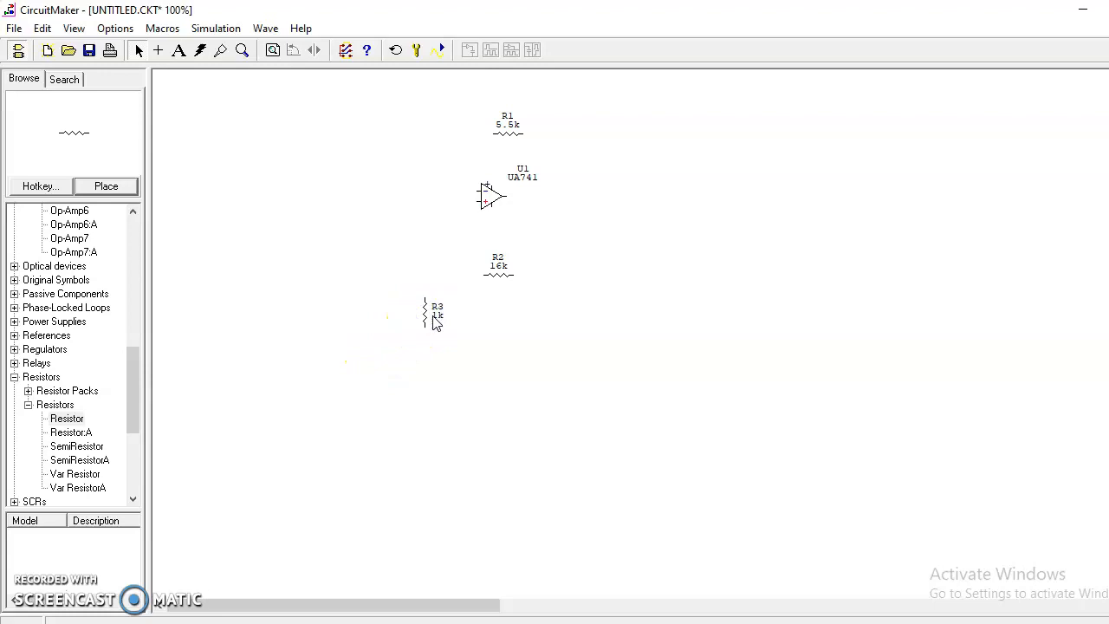
Set the label-value of the vertical resistor R3 to 10k.
{"action": "double_click", "coordinate": [434, 315]}
{"action": "double_click", "coordinate": [546, 187]}
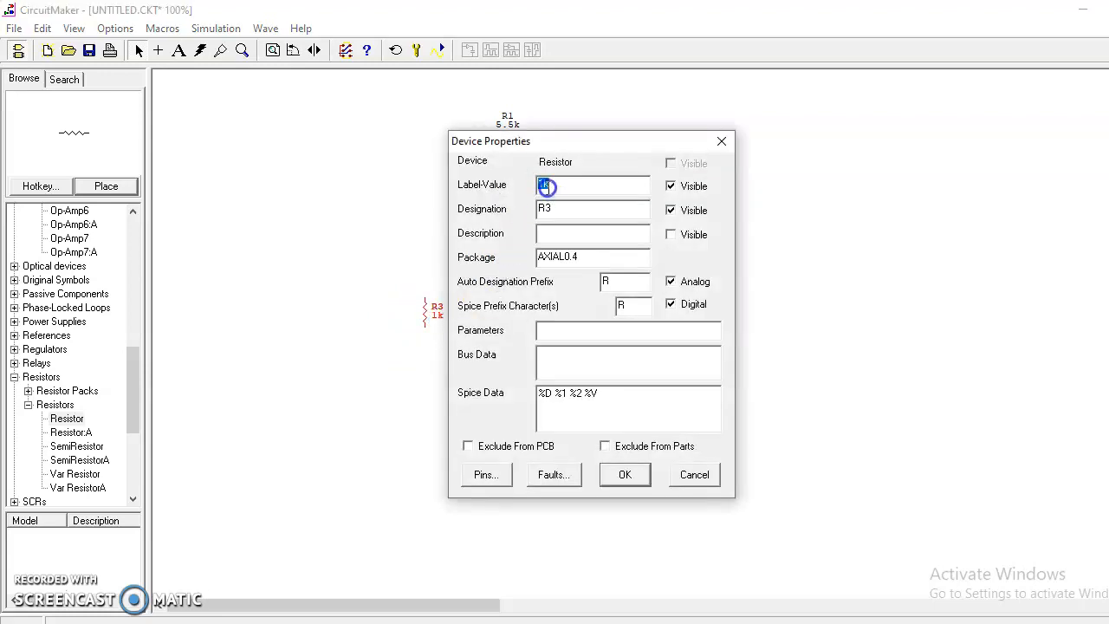
{"action": "type", "text": "10k"}
{"action": "left_click", "coordinate": [624, 475]}
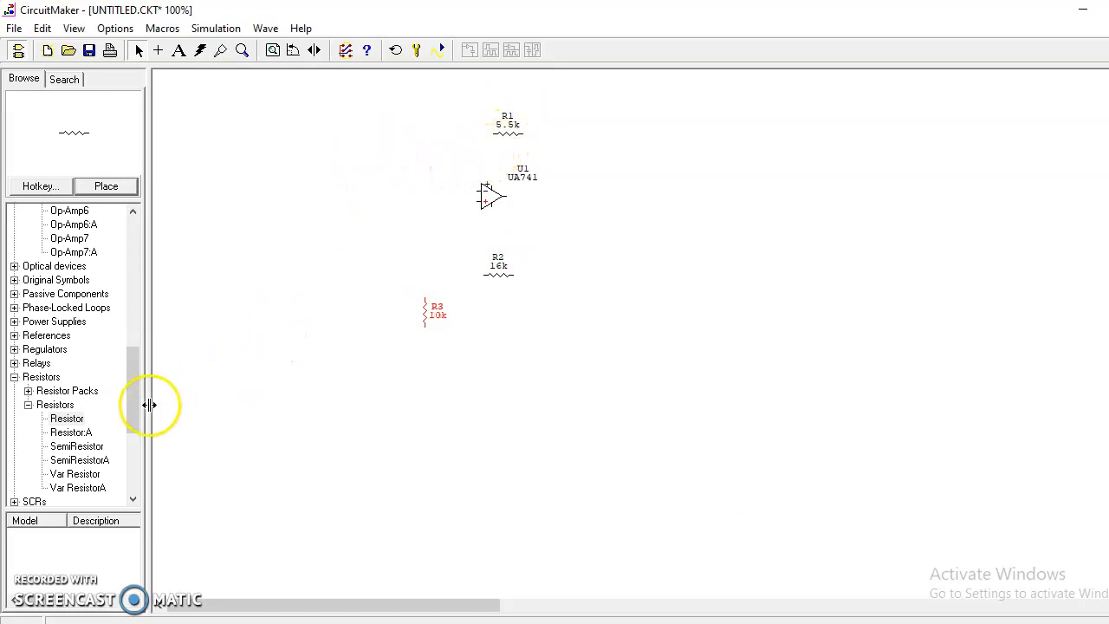
Place a basic Capacitor from the Capacitors category horizontally to the left of the op-amp, slightly above its inputs.
{"action": "left_click_drag", "start_coordinate": [129, 409], "coordinate": [132, 370]}
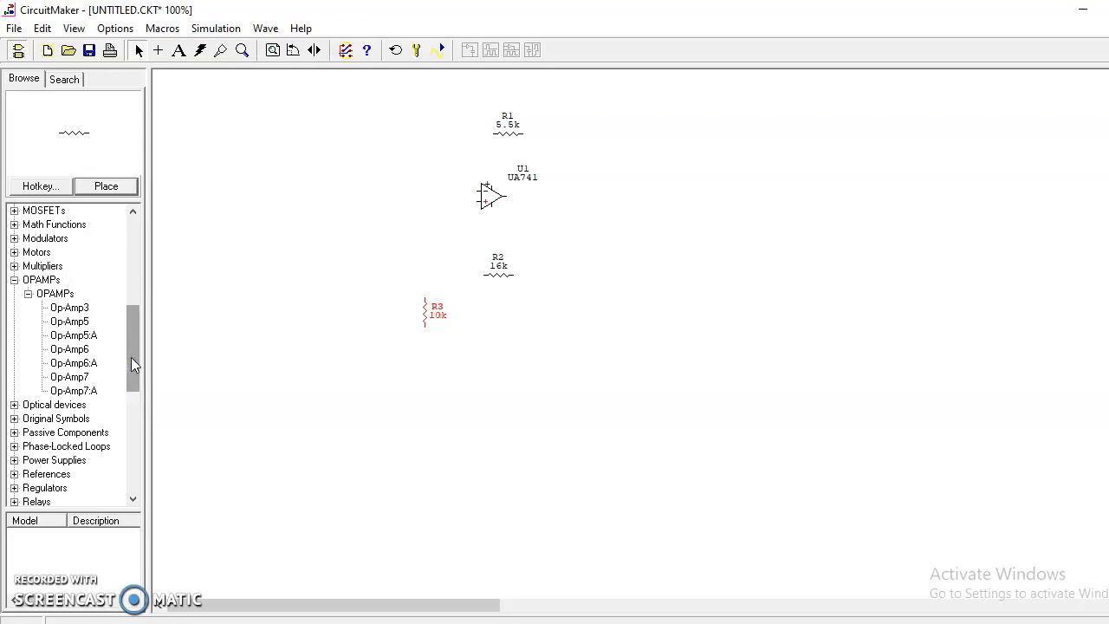
{"action": "left_click_drag", "start_coordinate": [130, 357], "coordinate": [130, 278]}
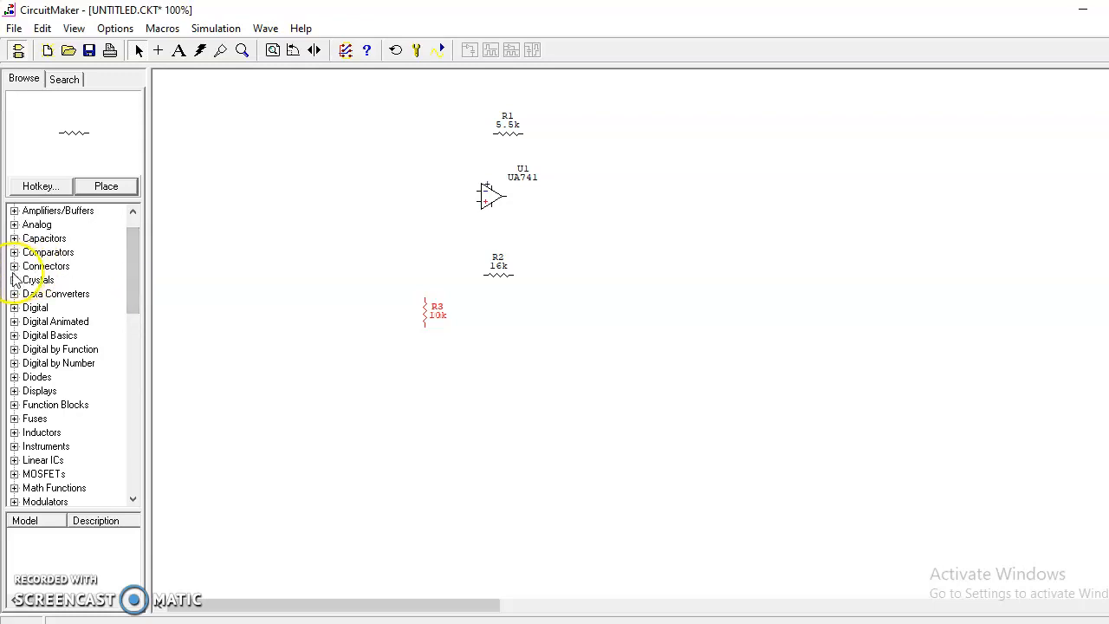
{"action": "left_click", "coordinate": [14, 238]}
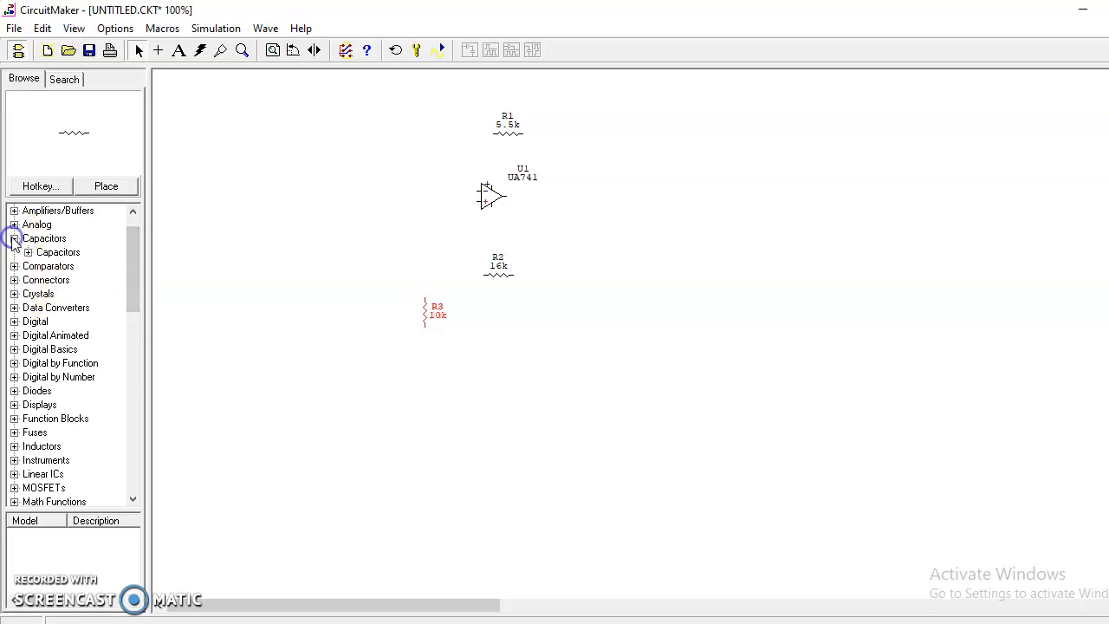
{"action": "left_click", "coordinate": [27, 252]}
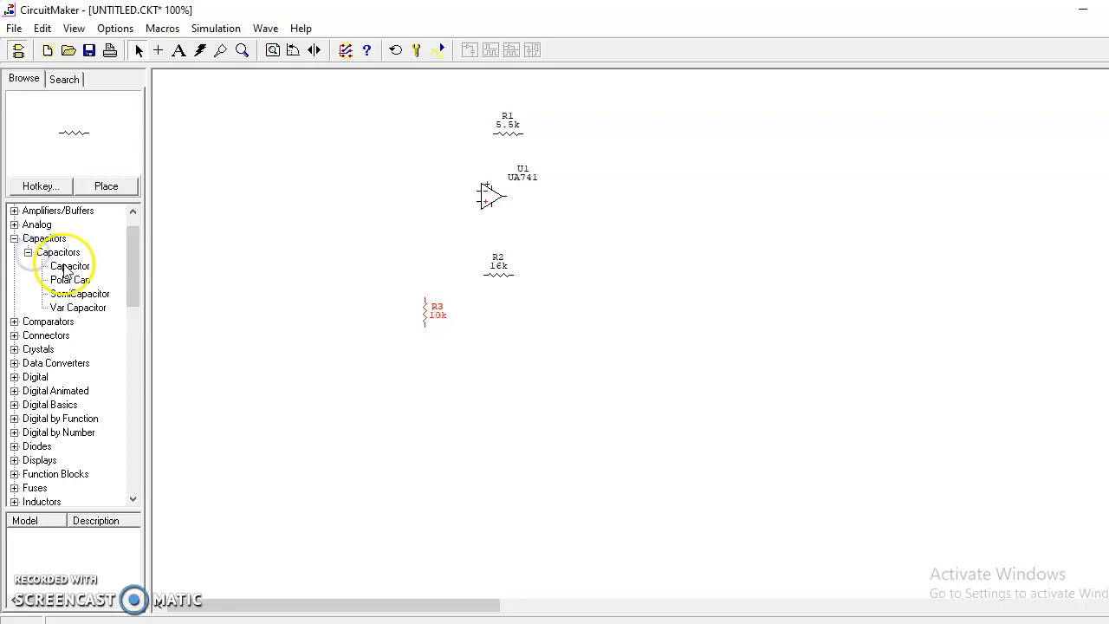
{"action": "left_click", "coordinate": [62, 267]}
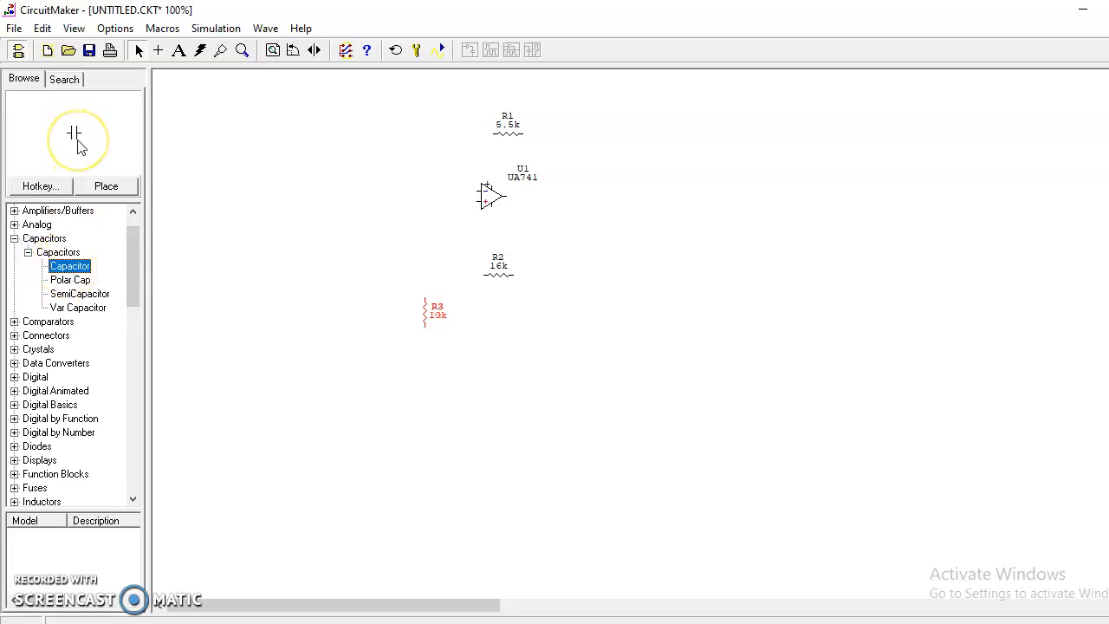
{"action": "left_click", "coordinate": [73, 280]}
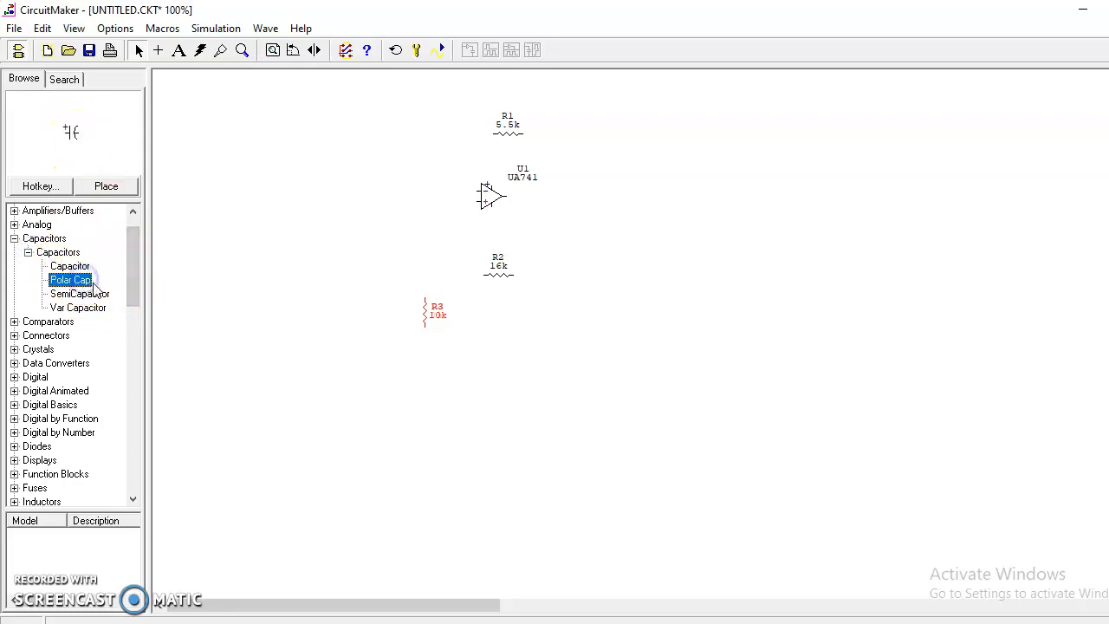
{"action": "left_click", "coordinate": [97, 295]}
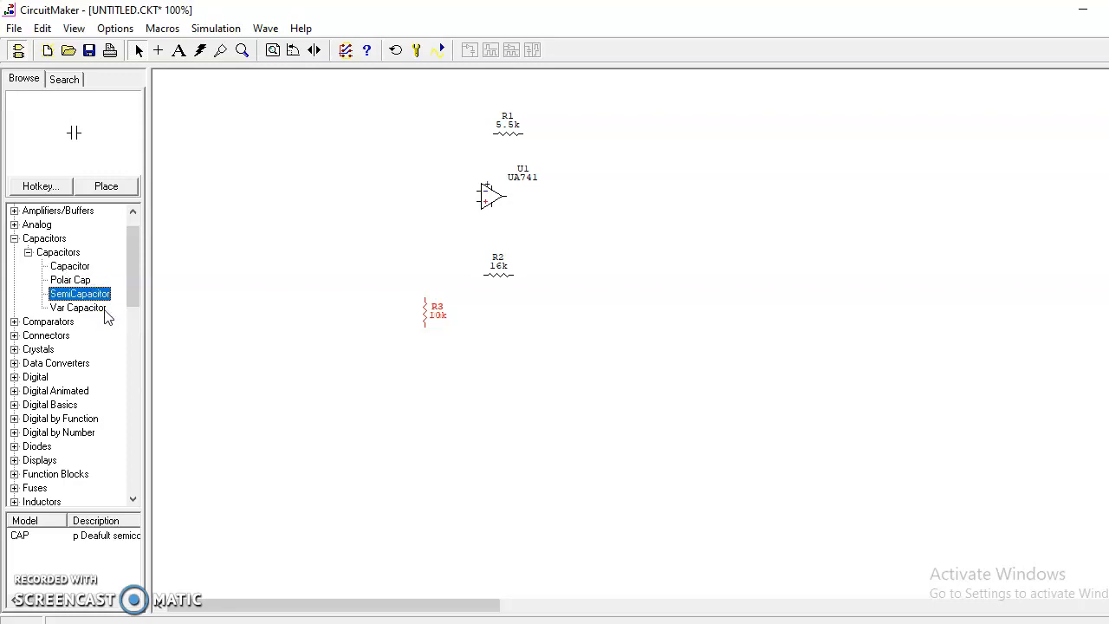
{"action": "left_click", "coordinate": [96, 308]}
{"action": "left_click", "coordinate": [77, 268]}
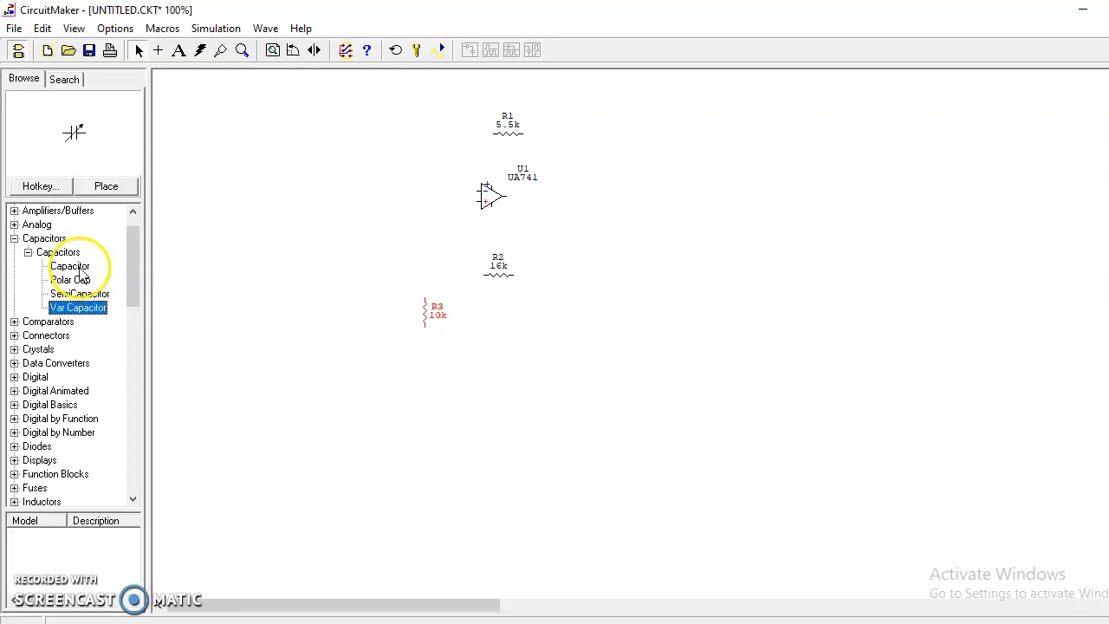
{"action": "left_click", "coordinate": [107, 187]}
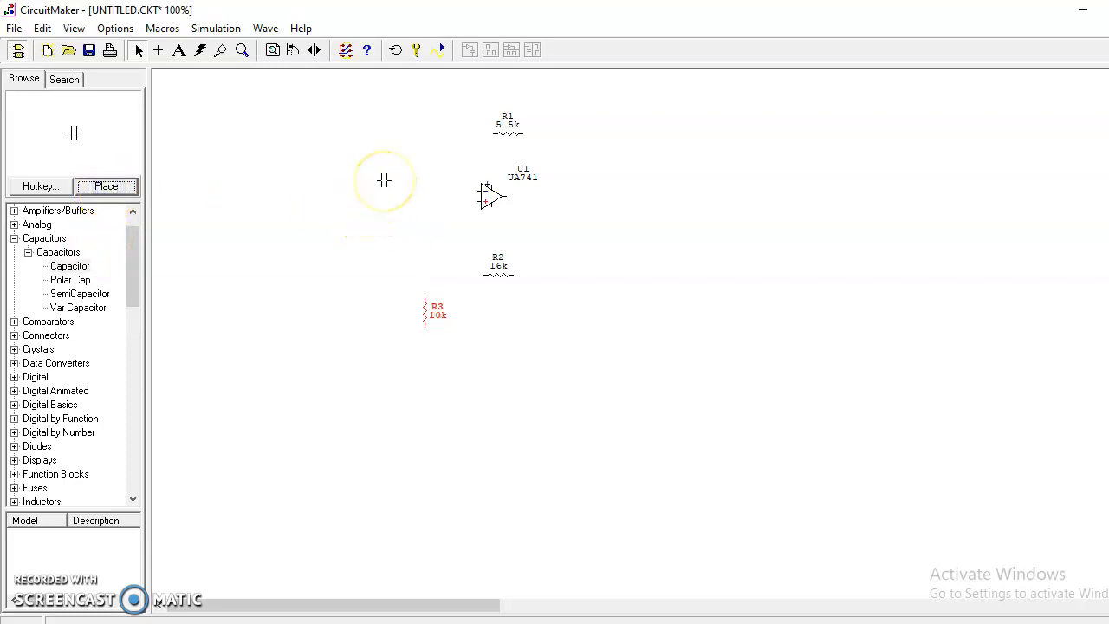
{"action": "left_click", "coordinate": [385, 180]}
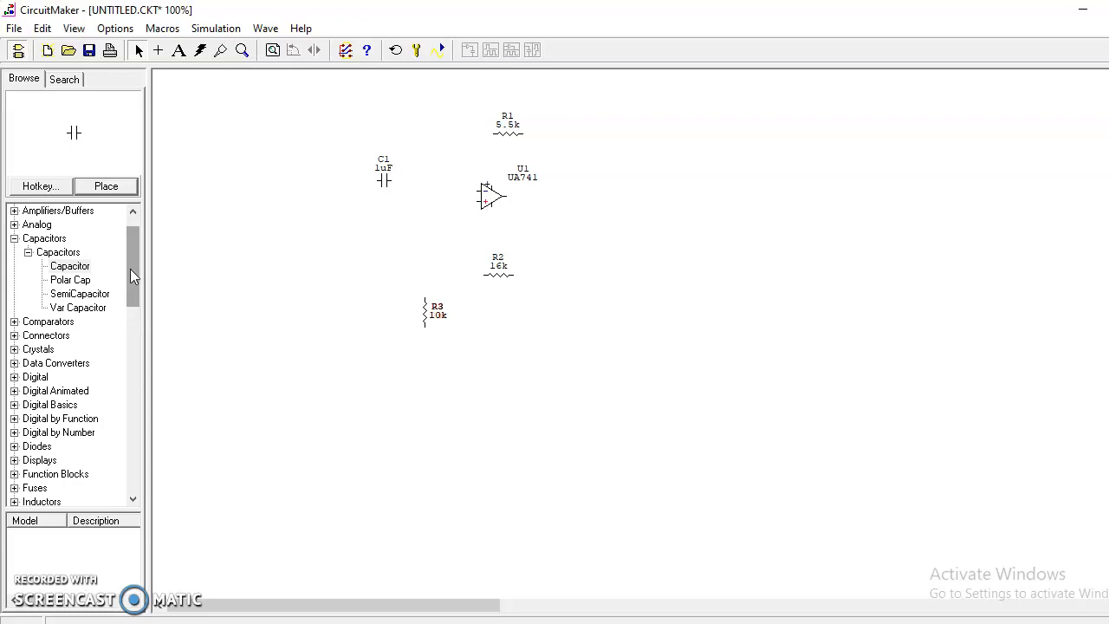
Place two Ground symbols from the digital Power Supplies, one below and left of capacitor C1 and one at the lower end of R3.
{"action": "left_click_drag", "start_coordinate": [131, 271], "coordinate": [156, 465]}
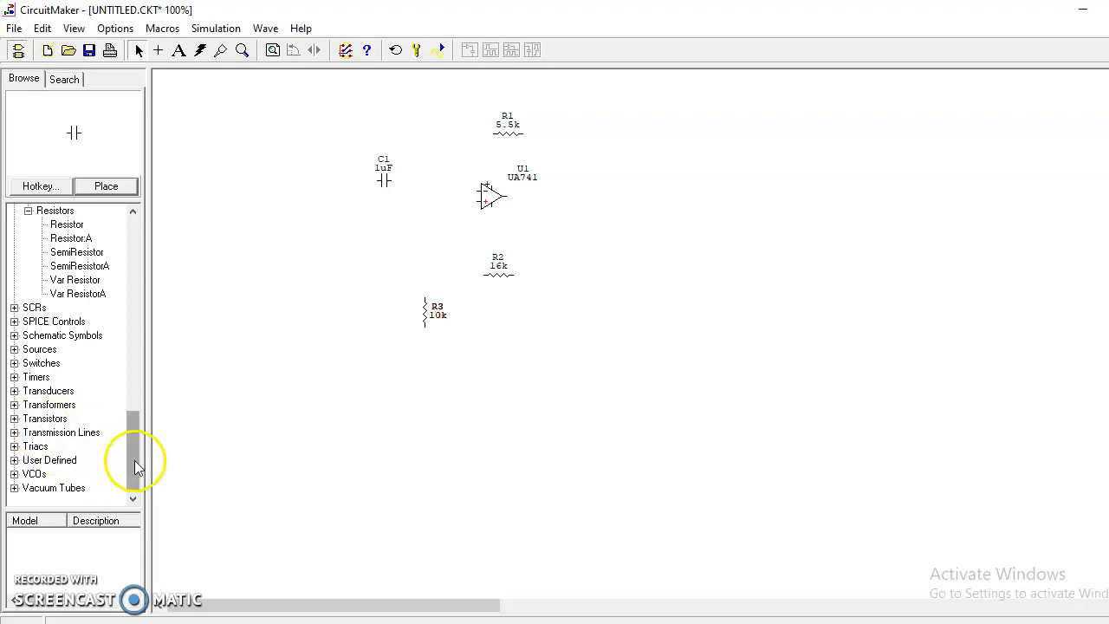
{"action": "left_click_drag", "start_coordinate": [134, 460], "coordinate": [136, 440]}
{"action": "left_click", "coordinate": [14, 432]}
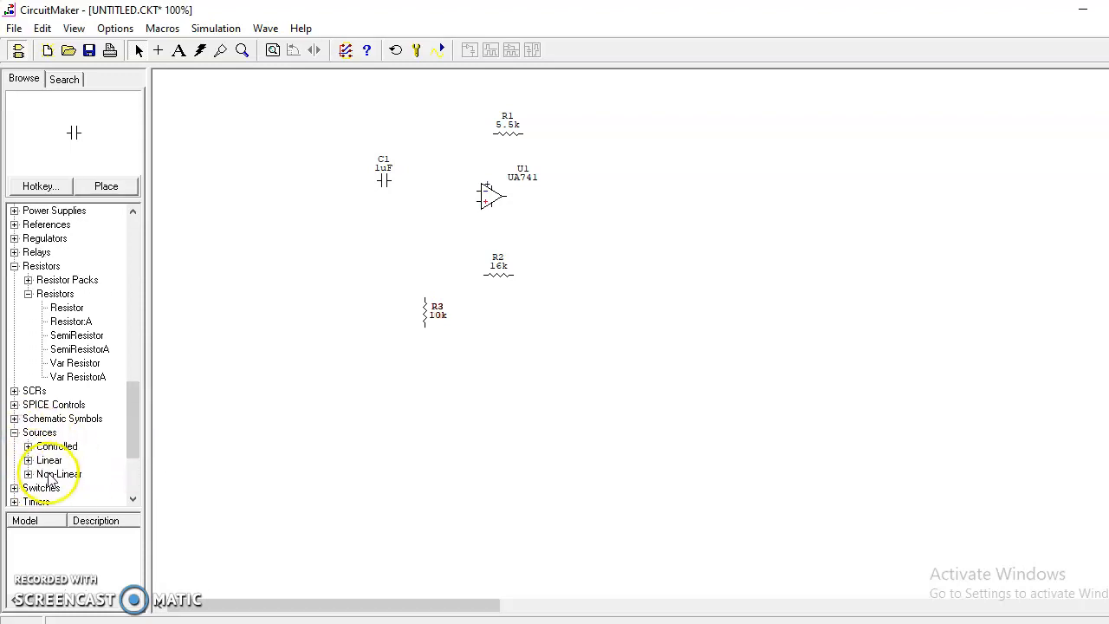
{"action": "left_click_drag", "start_coordinate": [132, 433], "coordinate": [154, 383]}
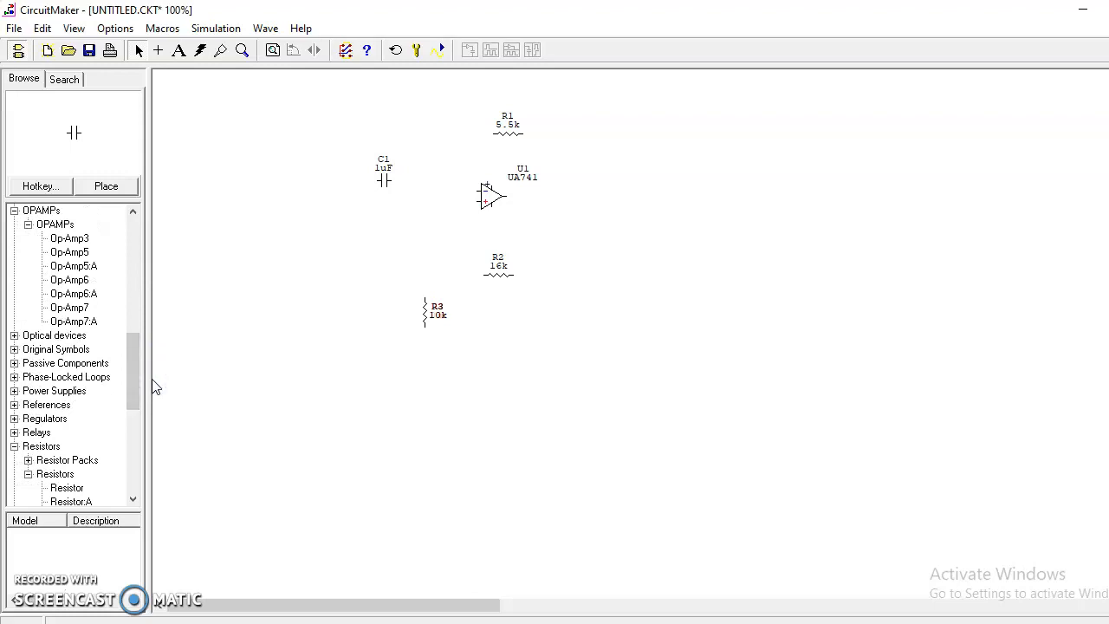
{"action": "left_click", "coordinate": [14, 391]}
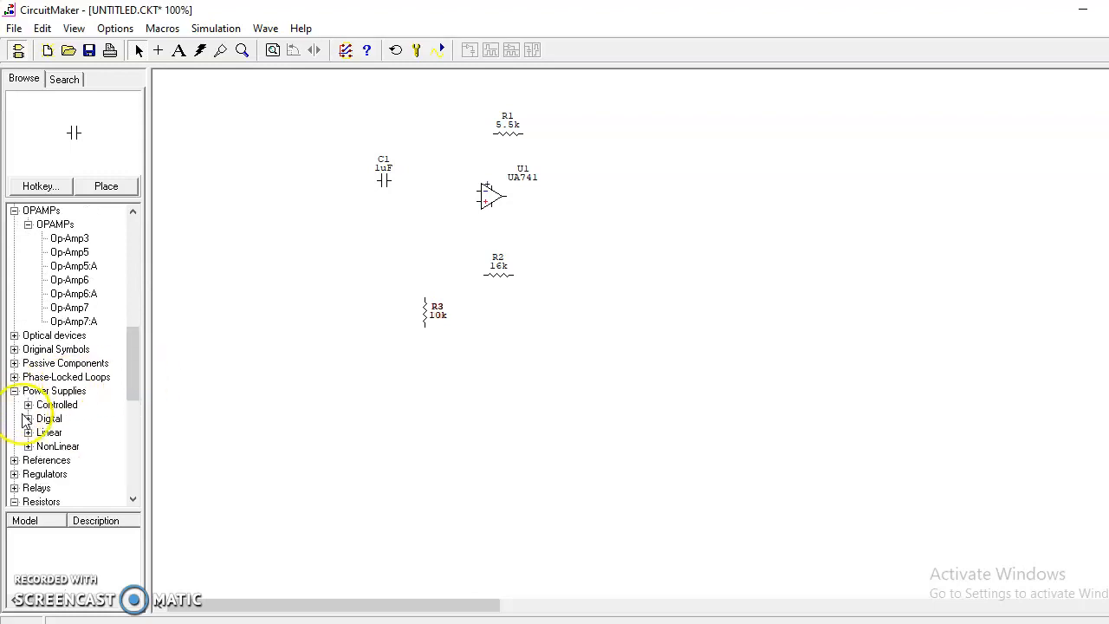
{"action": "left_click", "coordinate": [28, 418]}
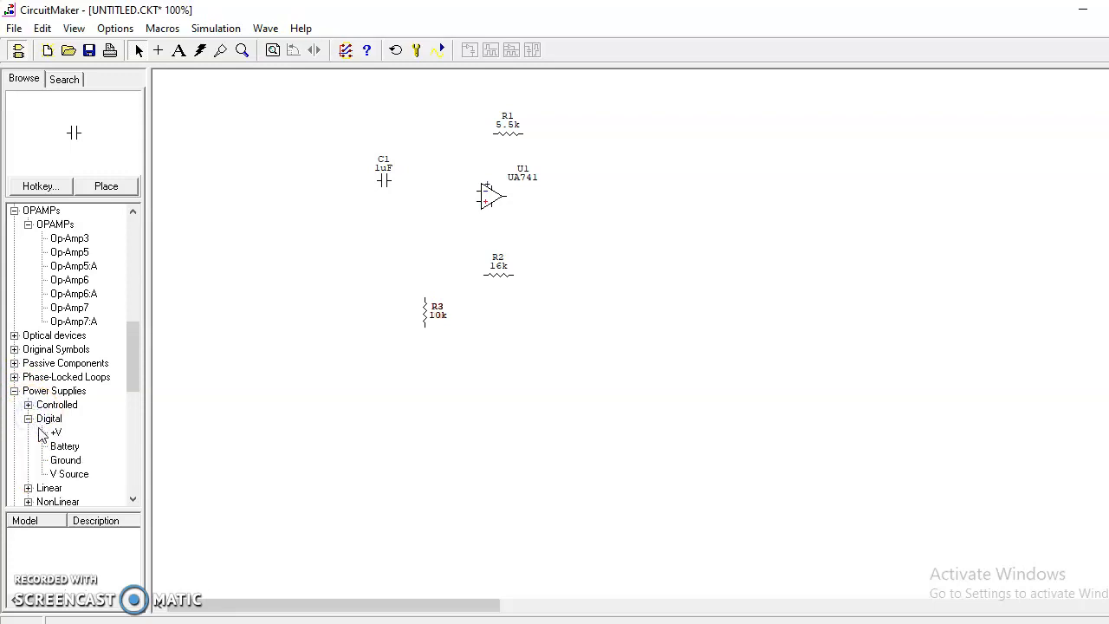
{"action": "left_click", "coordinate": [68, 463]}
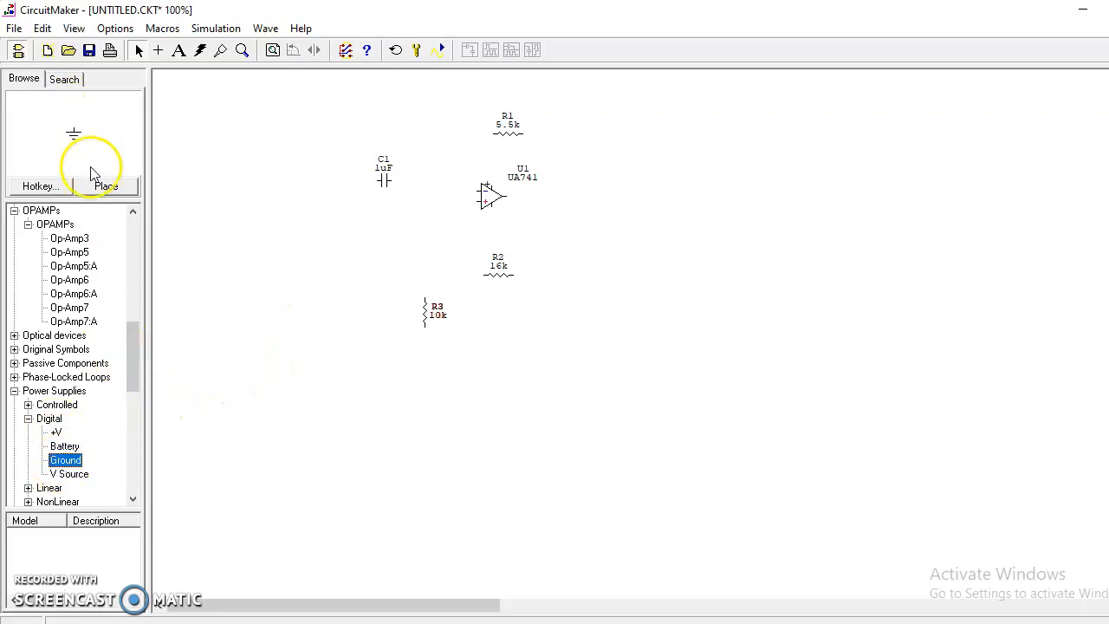
{"action": "left_click", "coordinate": [111, 188]}
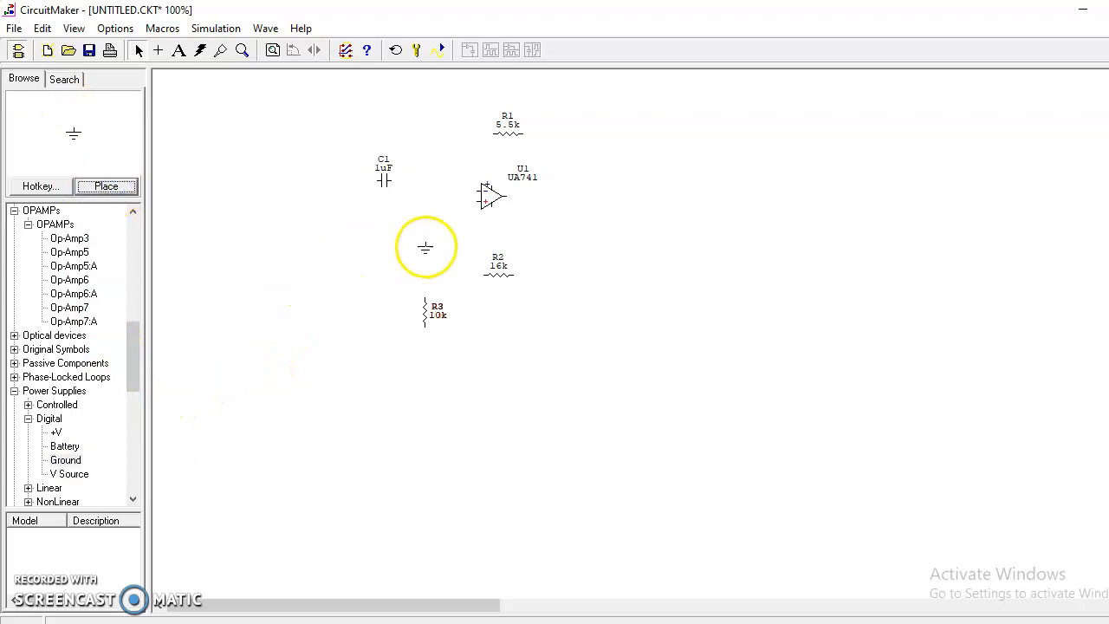
{"action": "left_click", "coordinate": [335, 220]}
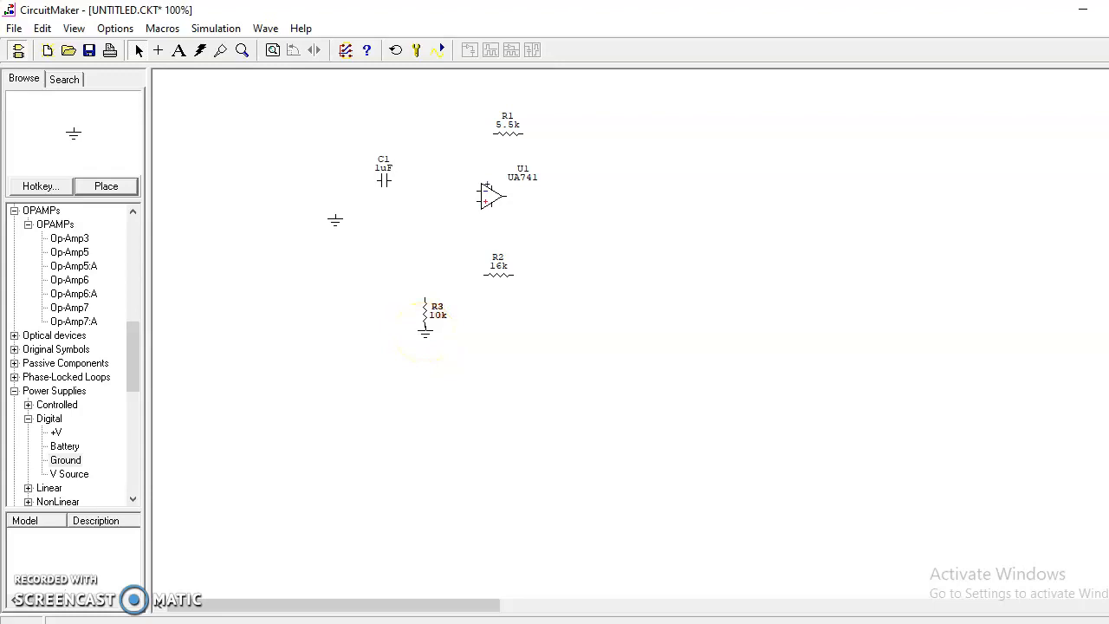
{"action": "left_click", "coordinate": [425, 333]}
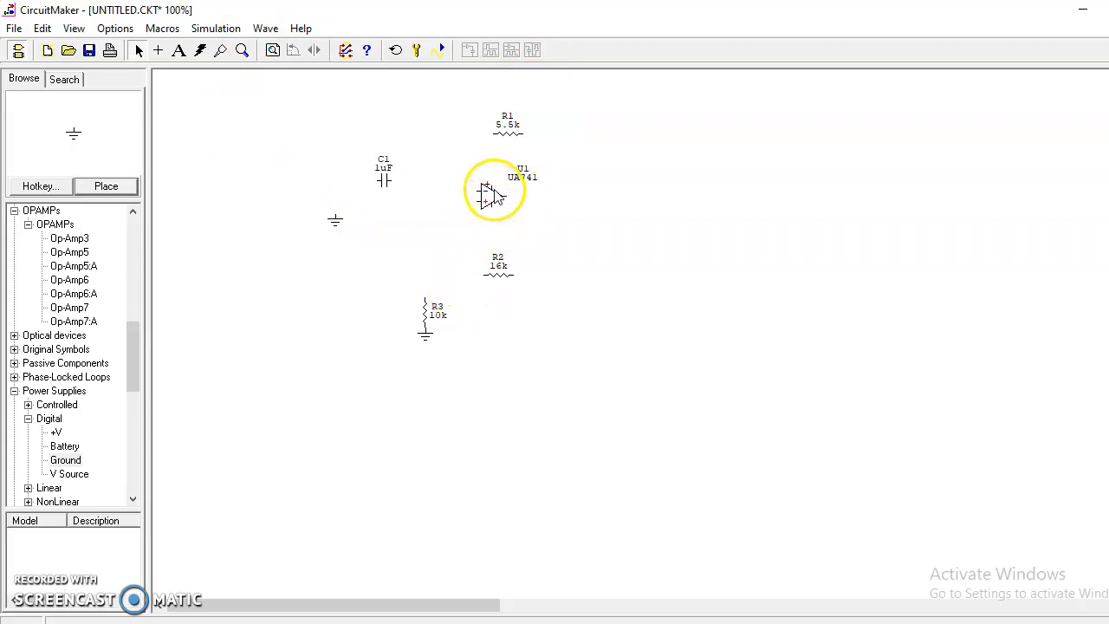
Place two digital +V supplies on the op-amp, one upright on its upper supply pin and one inverted on its lower supply pin.
{"action": "left_click", "coordinate": [57, 433]}
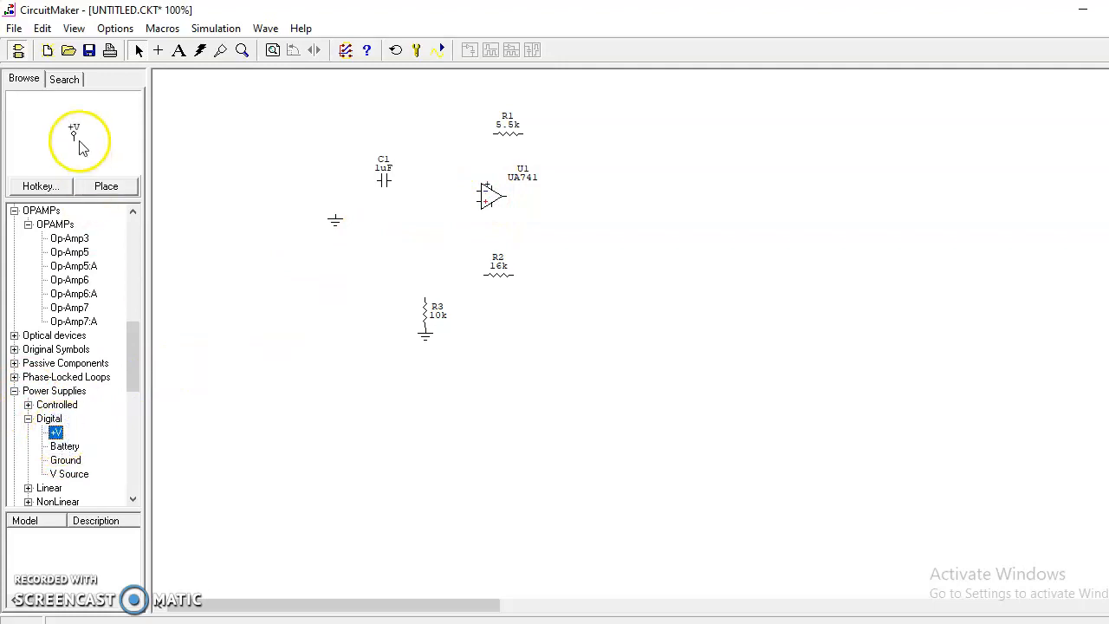
{"action": "left_click", "coordinate": [99, 186]}
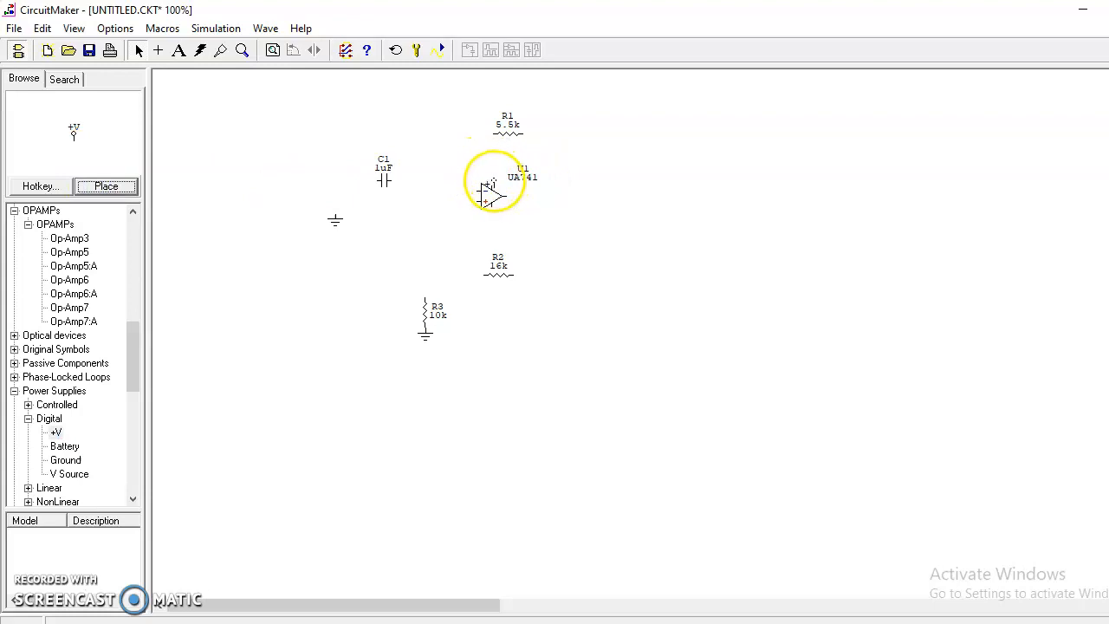
{"action": "left_click", "coordinate": [490, 185]}
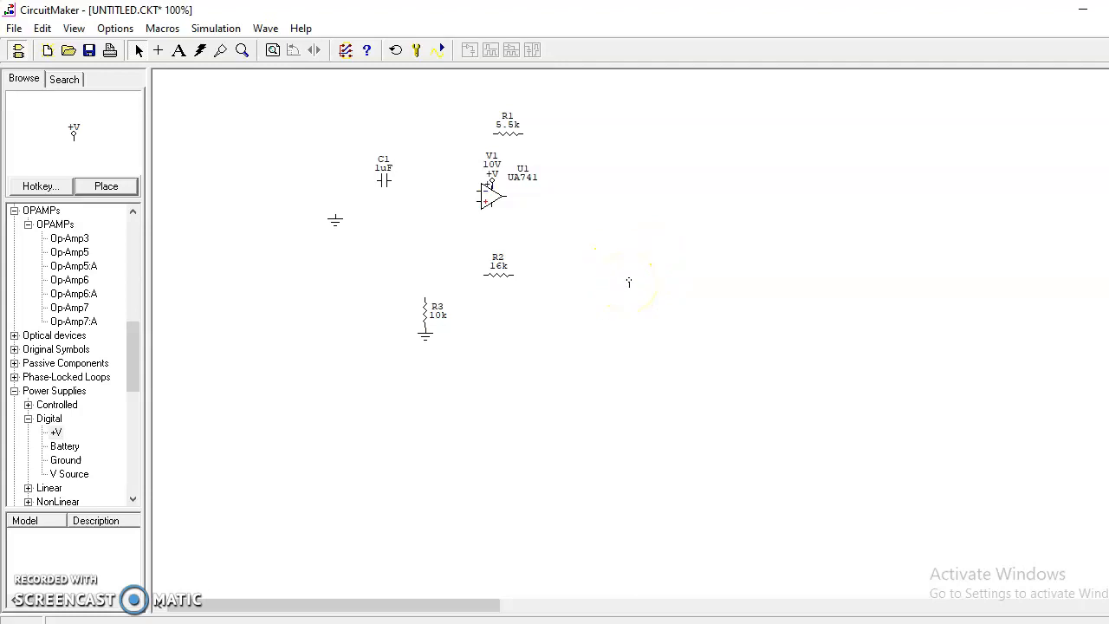
{"action": "right_click", "coordinate": [609, 219]}
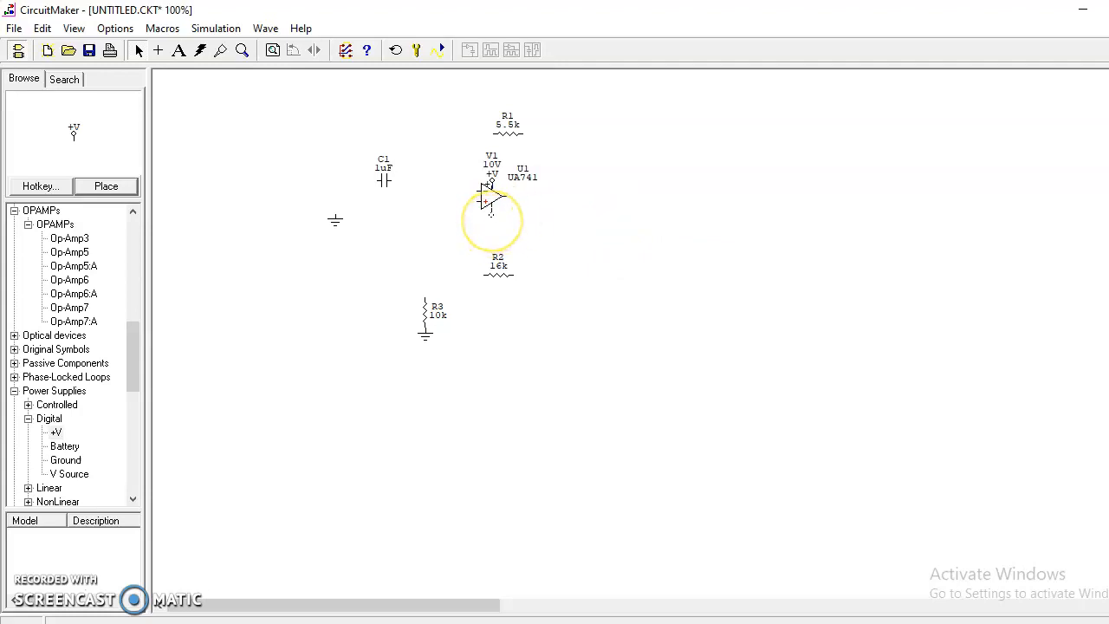
{"action": "left_click", "coordinate": [491, 220]}
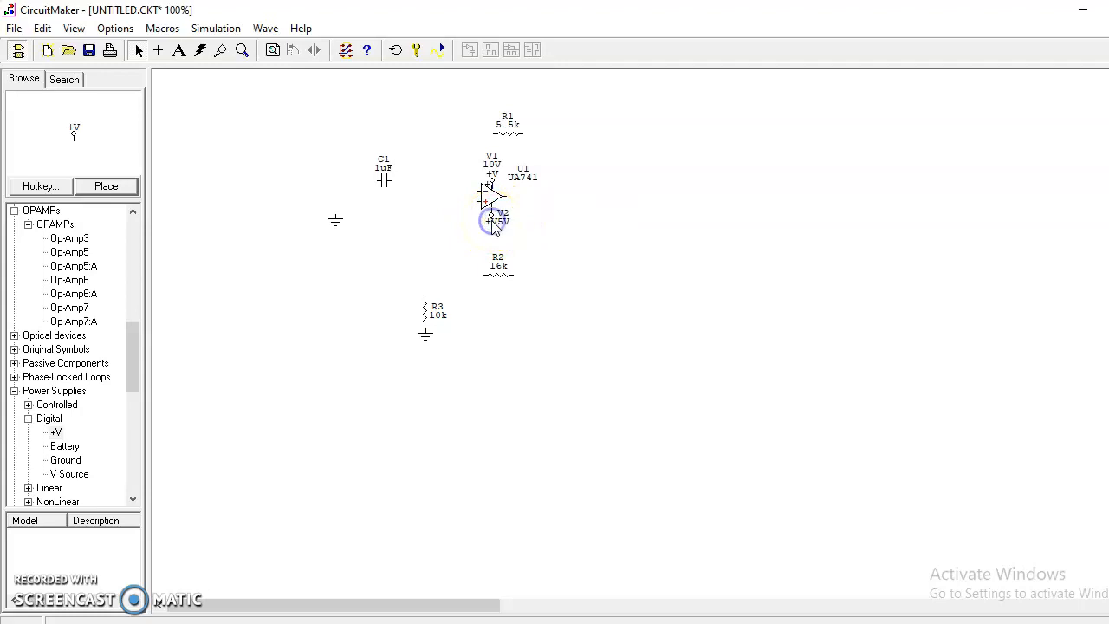
Set the label-value of the upper op-amp supply V1 to 15V.
{"action": "double_click", "coordinate": [494, 173]}
{"action": "left_click", "coordinate": [548, 184]}
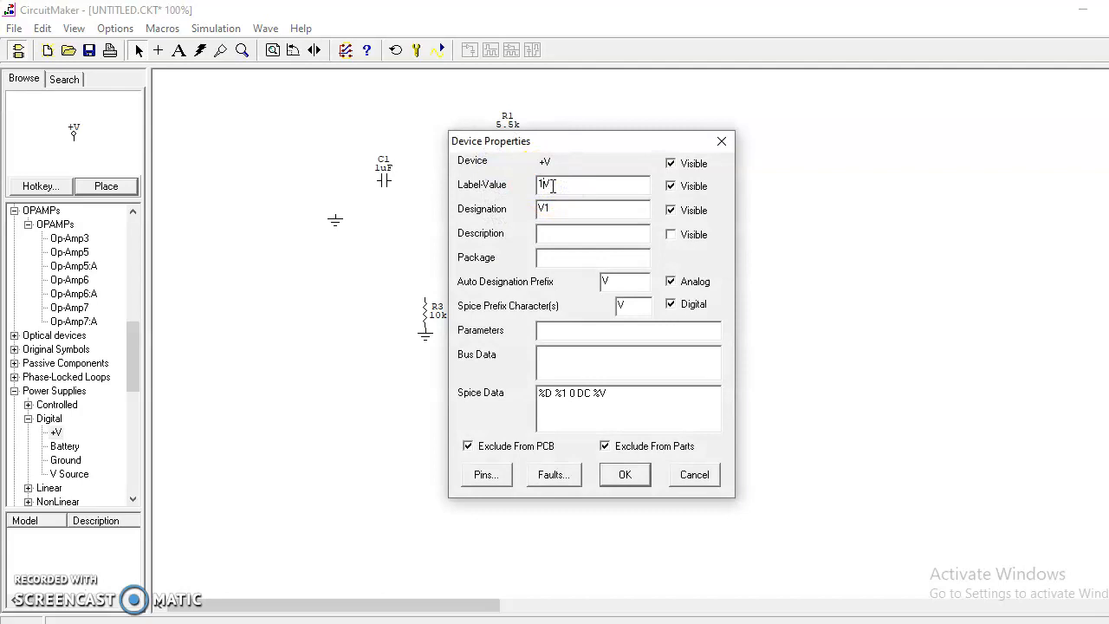
{"action": "left_click", "coordinate": [622, 474]}
Set the label-value of the lower op-amp supply V2 to -15V.
{"action": "left_click", "coordinate": [513, 223]}
{"action": "double_click", "coordinate": [503, 225]}
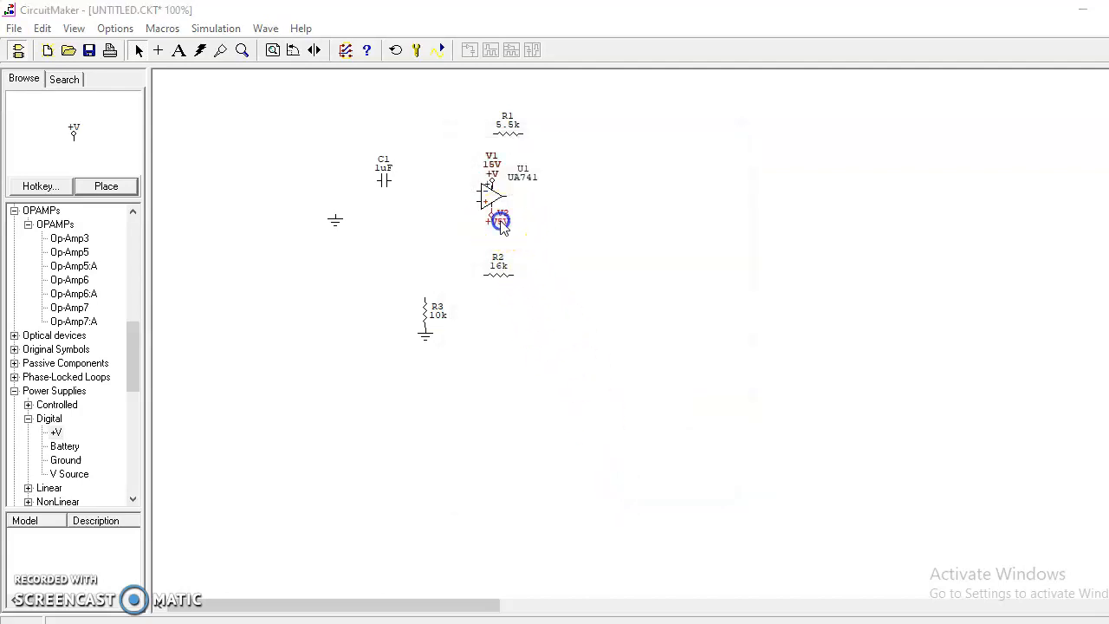
{"action": "left_click", "coordinate": [540, 183]}
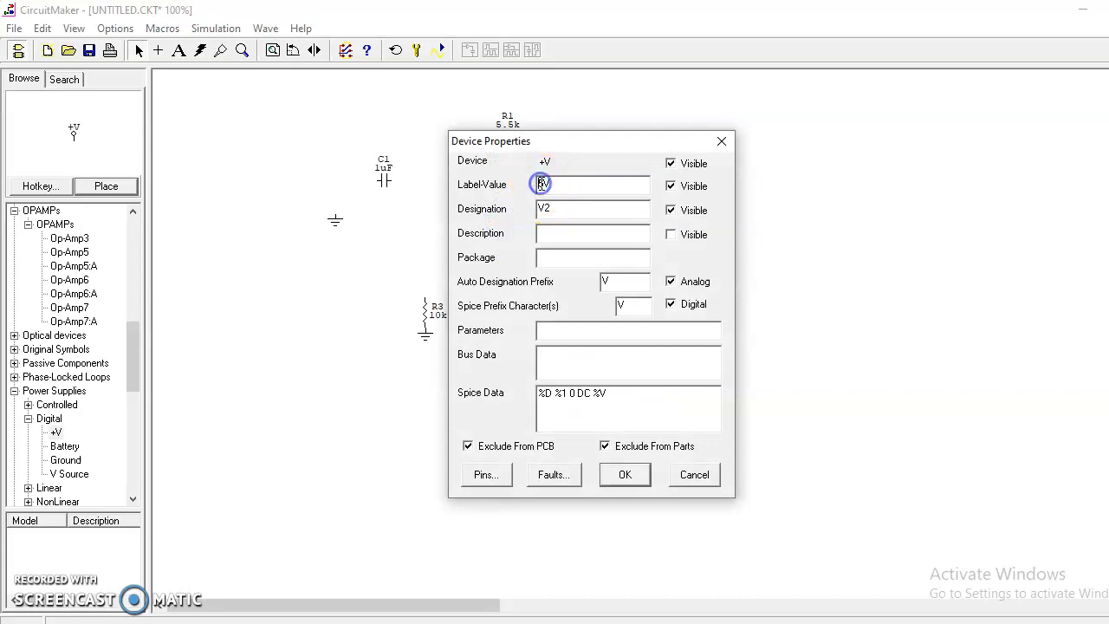
{"action": "type", "text": "-1"}
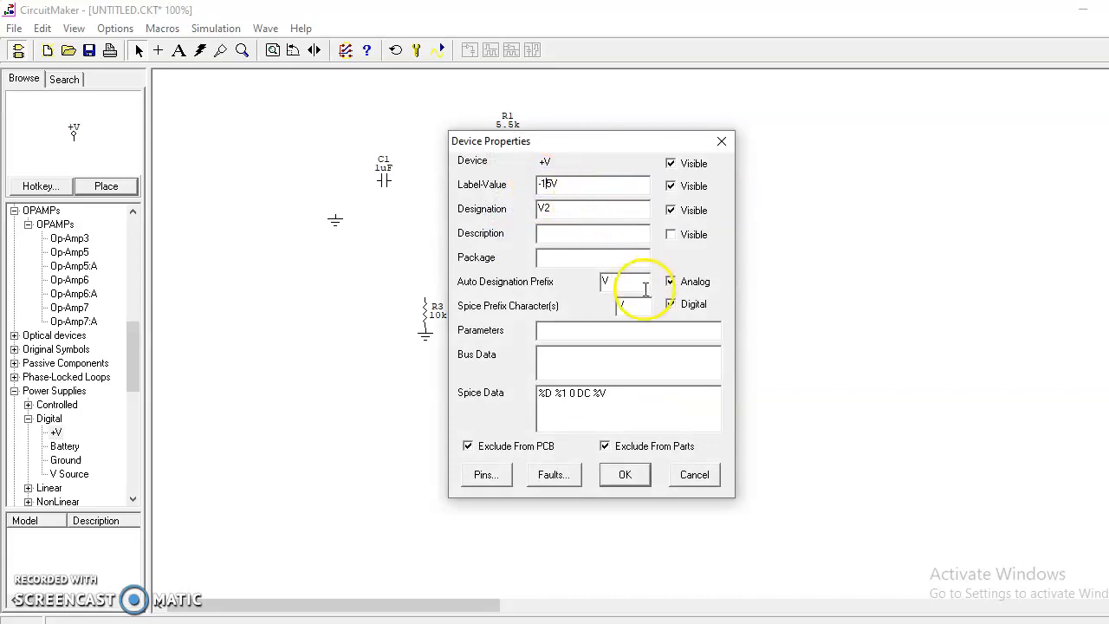
{"action": "left_click", "coordinate": [625, 474]}
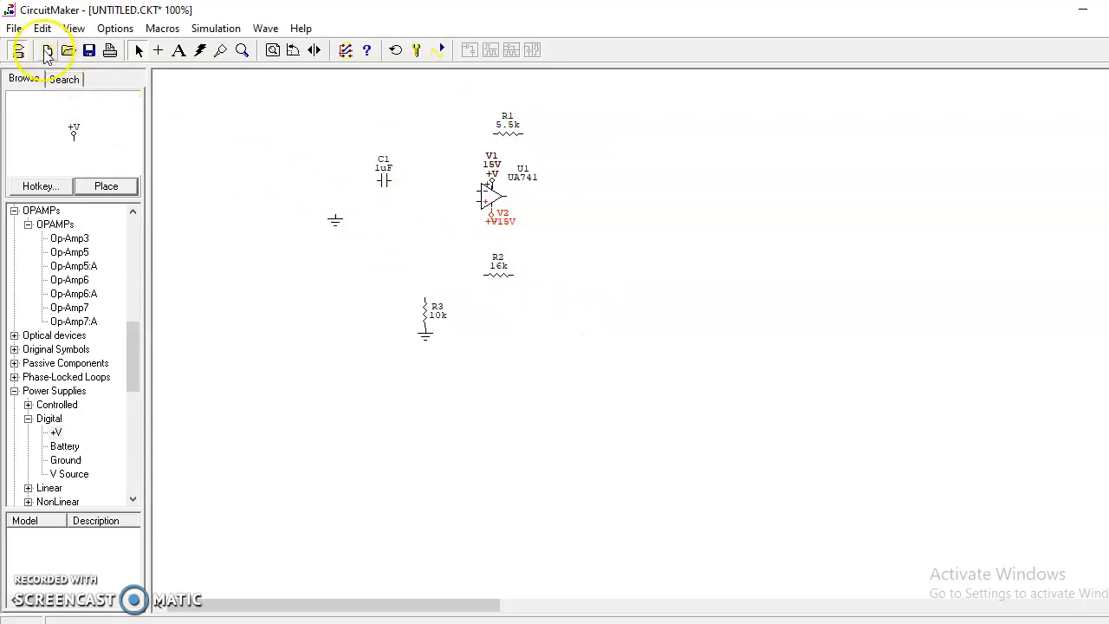
Wire the free ground symbol to the left end of capacitor C1, and C1's right end to the op-amp's inverting input.
{"action": "left_click", "coordinate": [159, 51]}
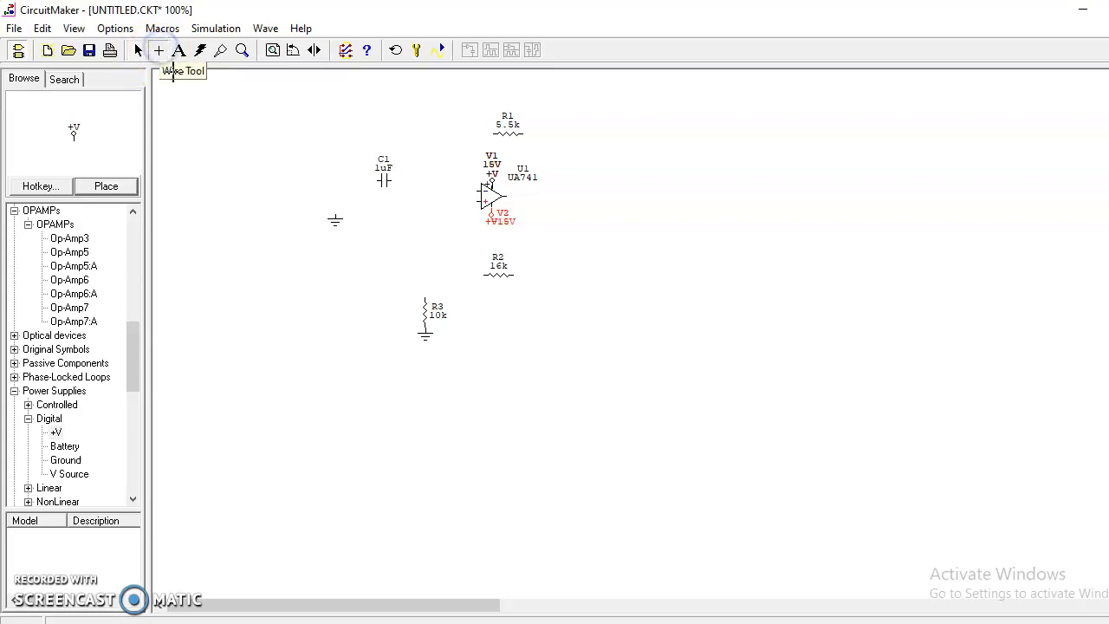
{"action": "left_click", "coordinate": [335, 215]}
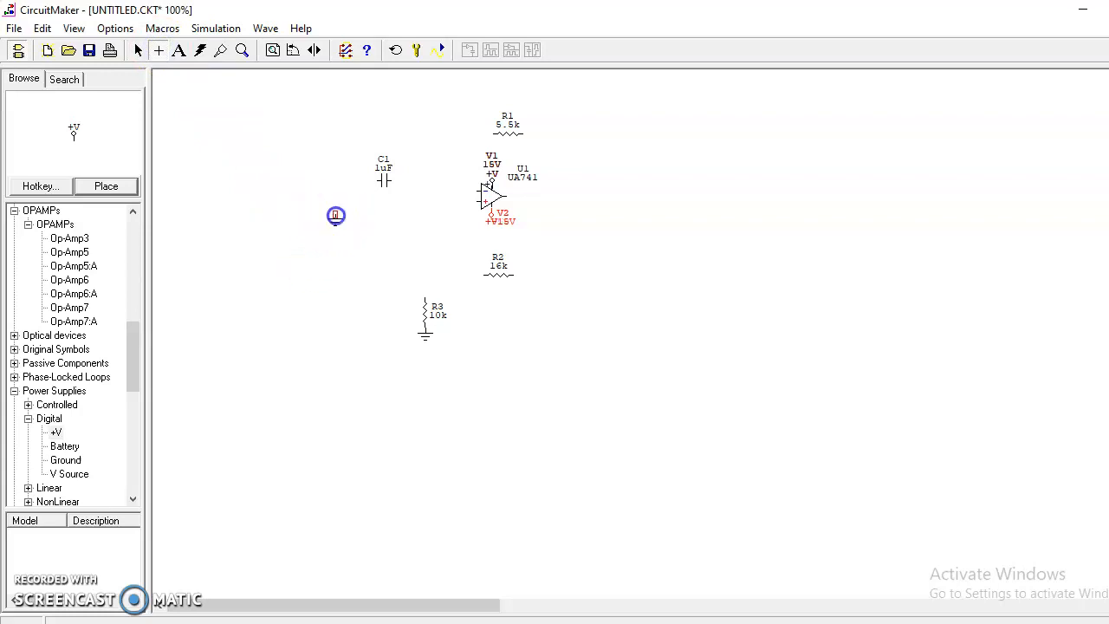
{"action": "left_click_drag", "start_coordinate": [335, 215], "coordinate": [378, 182]}
{"action": "left_click_drag", "start_coordinate": [378, 182], "coordinate": [378, 181]}
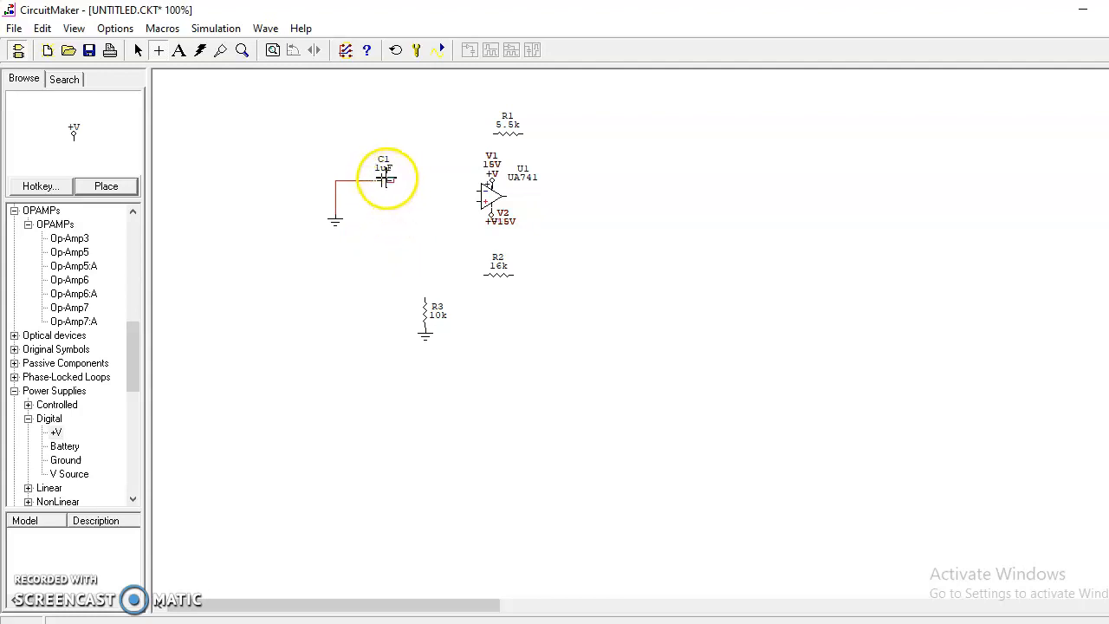
{"action": "left_click", "coordinate": [390, 181]}
{"action": "left_click_drag", "start_coordinate": [390, 181], "coordinate": [481, 192]}
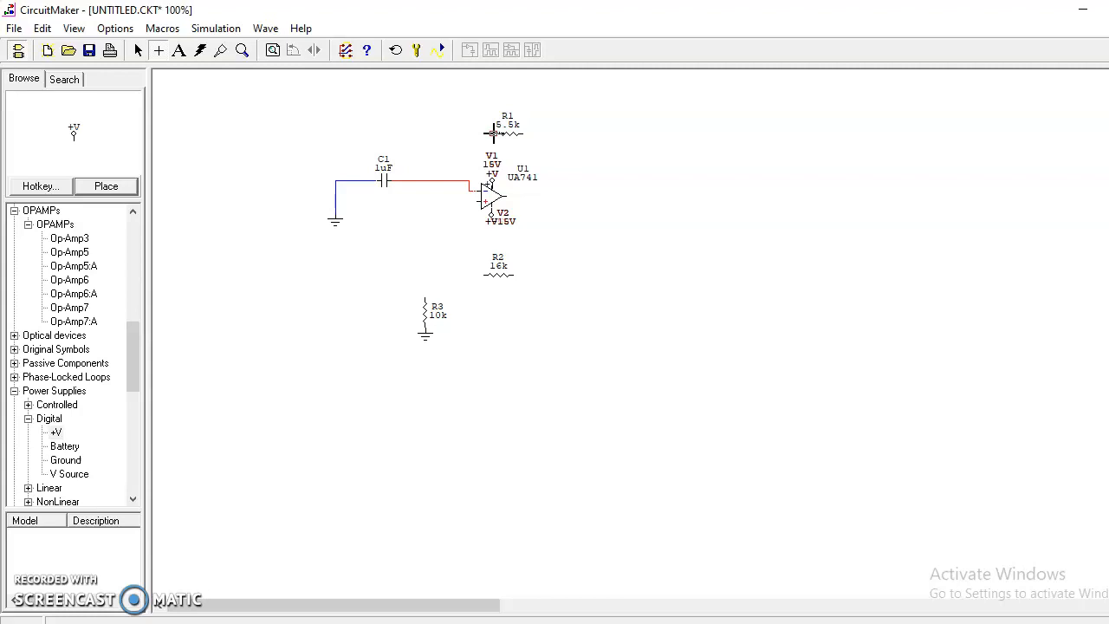
Wire R1's left end to the op-amp's inverting input, and R2's left end and R3's upper end to the non-inverting input.
{"action": "left_click", "coordinate": [494, 132]}
{"action": "left_click_drag", "start_coordinate": [494, 133], "coordinate": [471, 191]}
{"action": "left_click_drag", "start_coordinate": [471, 191], "coordinate": [471, 191]}
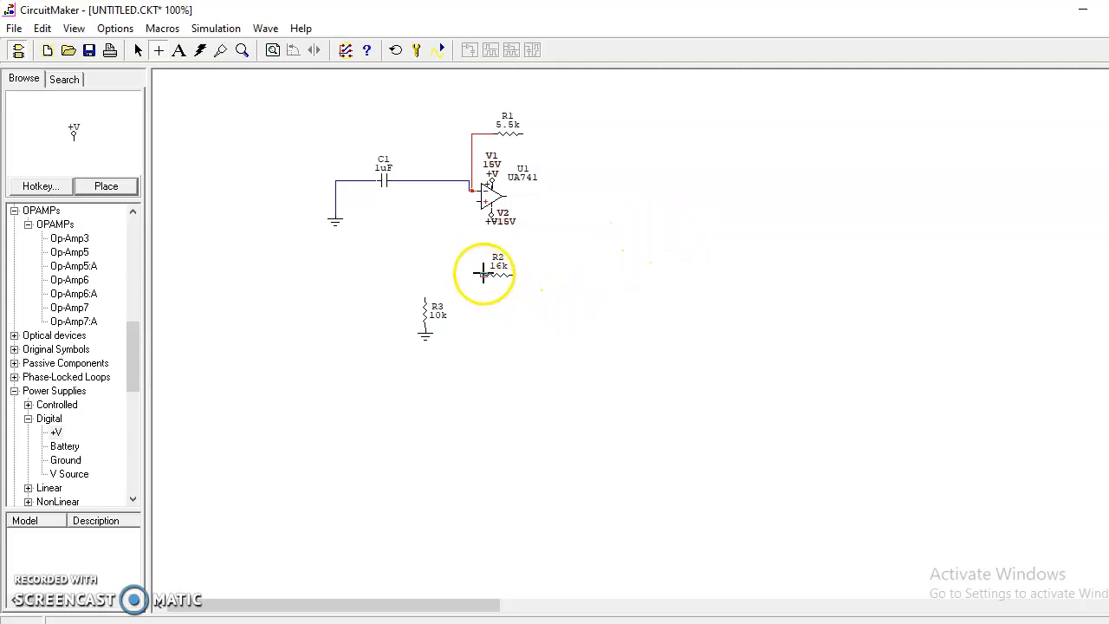
{"action": "left_click_drag", "start_coordinate": [479, 202], "coordinate": [485, 277]}
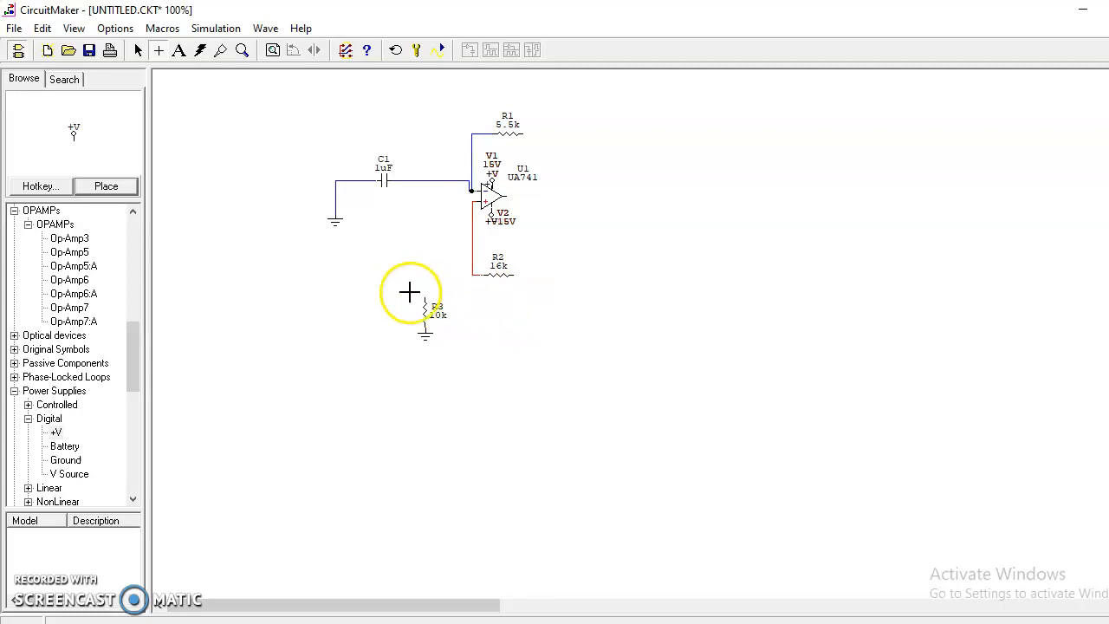
{"action": "mouse_move", "coordinate": [426, 297]}
{"action": "left_mouse_down"}
{"action": "mouse_move", "coordinate": [455, 217]}
{"action": "mouse_move", "coordinate": [471, 206]}
{"action": "left_mouse_up"}
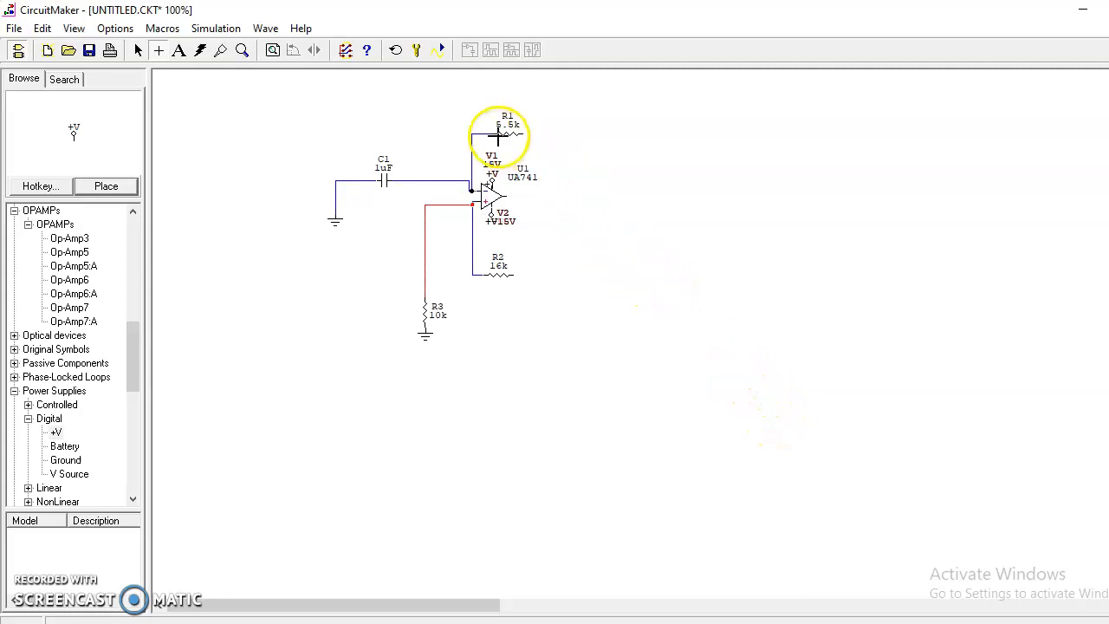
Wire the right ends of R1 and R2 to the op-amp's output, and leave the Wire tool.
{"action": "left_click_drag", "start_coordinate": [518, 133], "coordinate": [507, 198]}
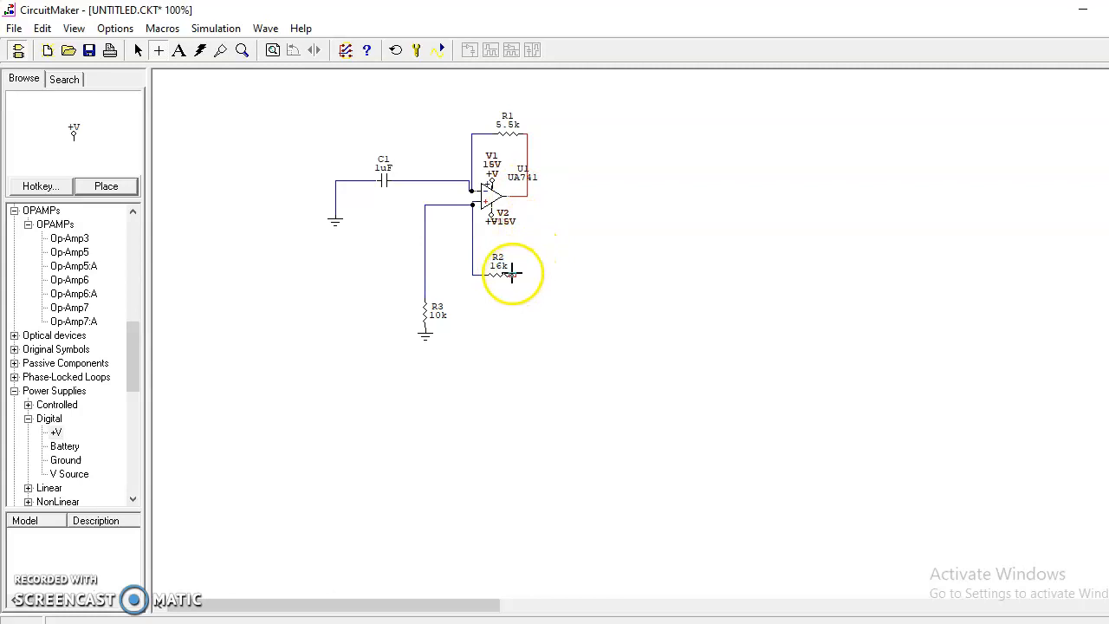
{"action": "left_click_drag", "start_coordinate": [506, 195], "coordinate": [506, 195]}
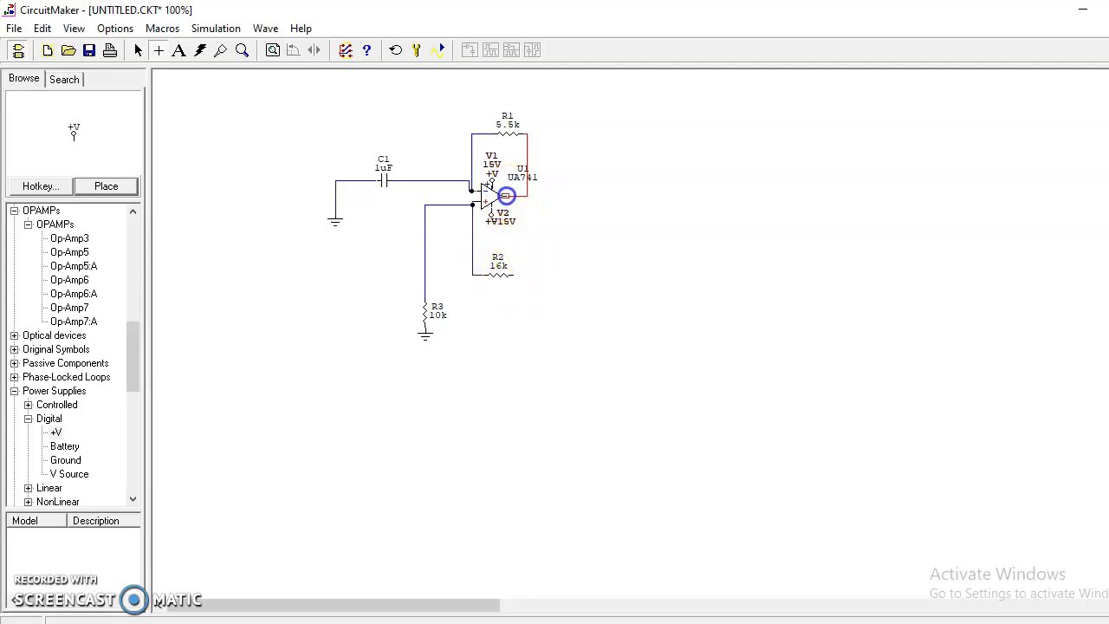
{"action": "mouse_move", "coordinate": [506, 196]}
{"action": "left_mouse_down"}
{"action": "mouse_move", "coordinate": [532, 258]}
{"action": "mouse_move", "coordinate": [514, 276]}
{"action": "left_mouse_up"}
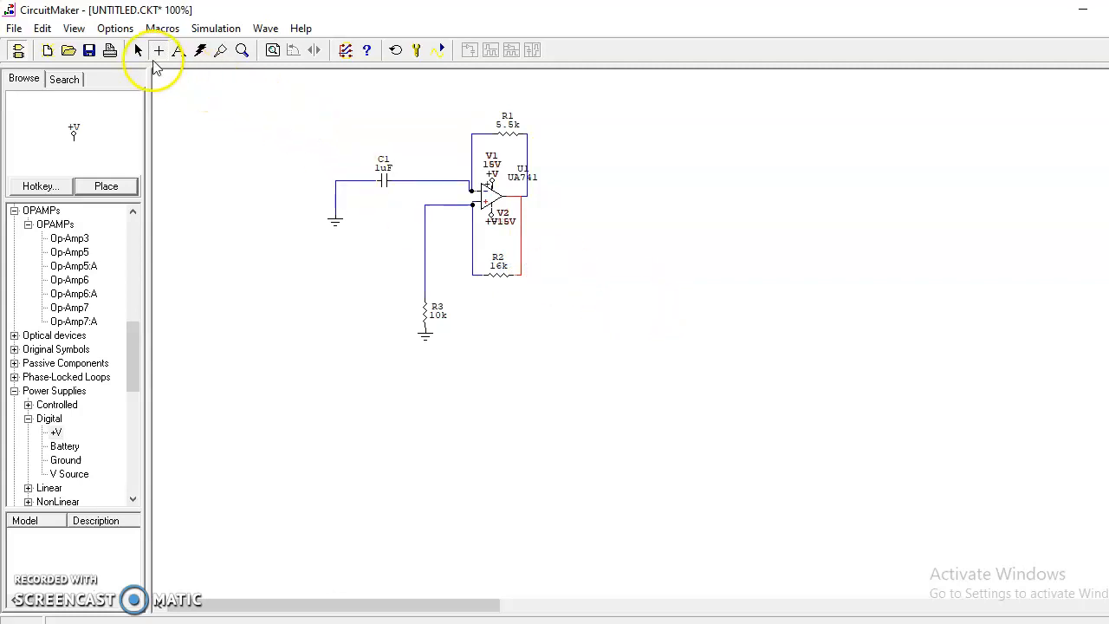
{"action": "left_click", "coordinate": [139, 52]}
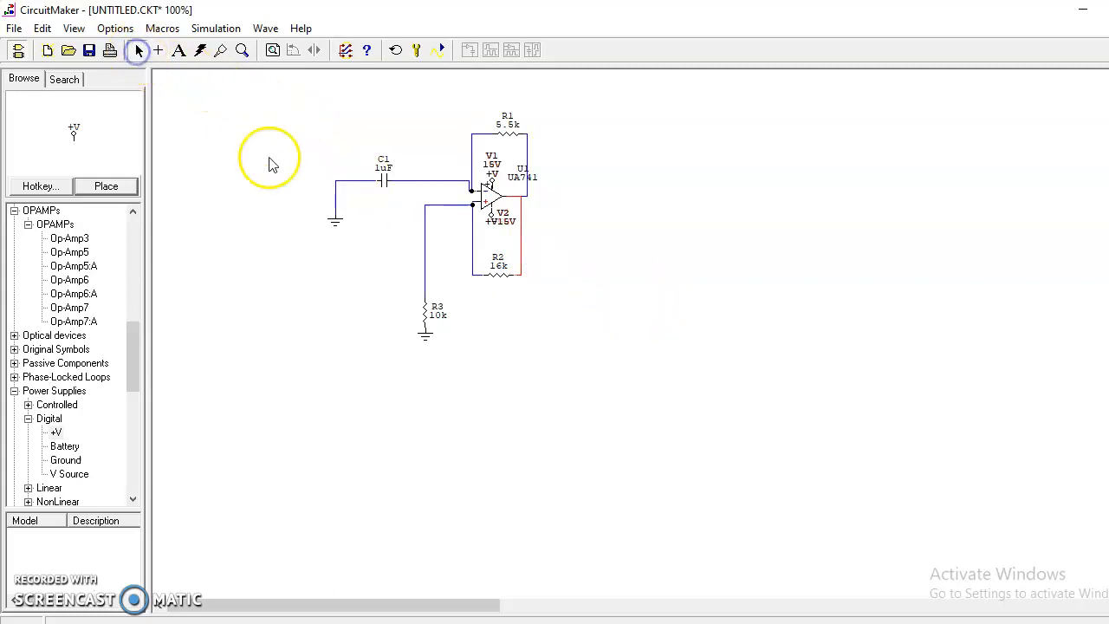
Set the label-value of capacitor C1 to 0.1uF and deselect it.
{"action": "left_click", "coordinate": [379, 180]}
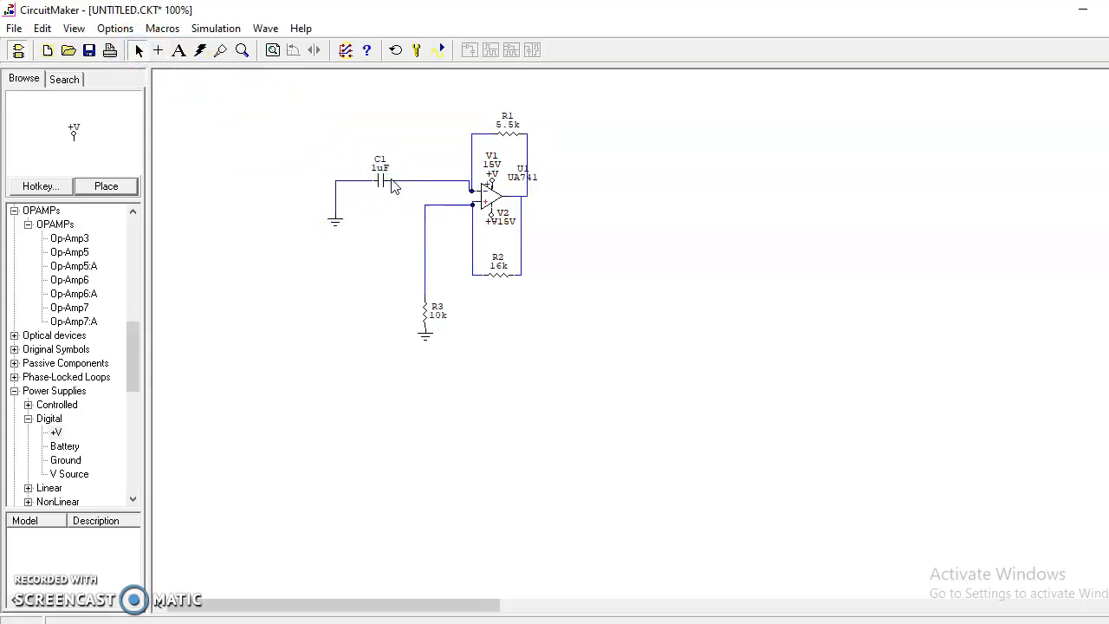
{"action": "double_click", "coordinate": [382, 180]}
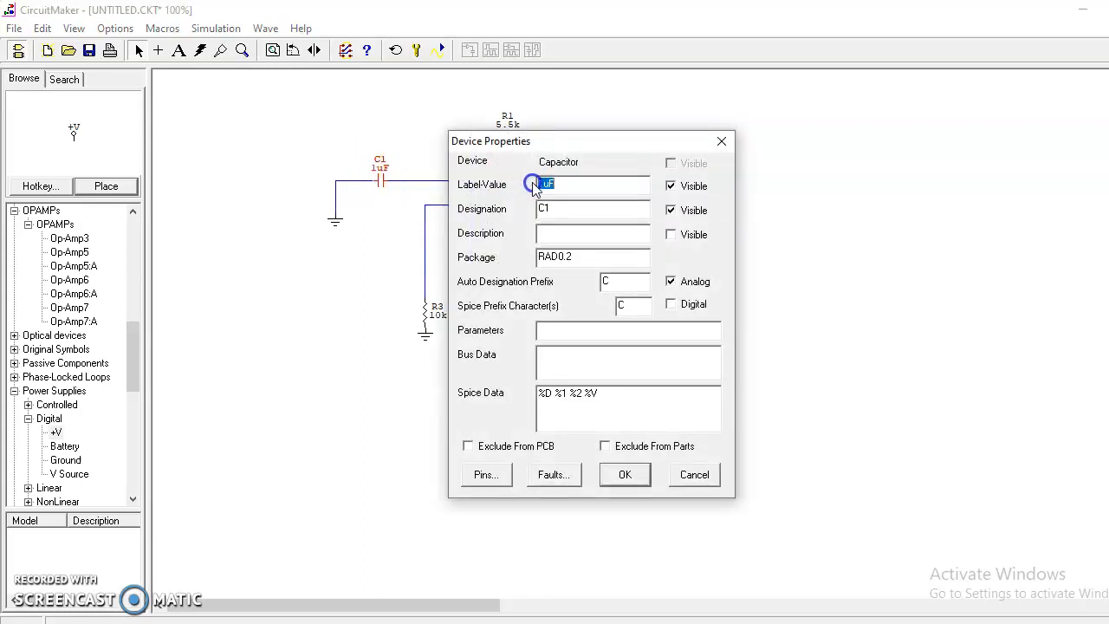
{"action": "left_click", "coordinate": [535, 183]}
{"action": "type", "text": "0."}
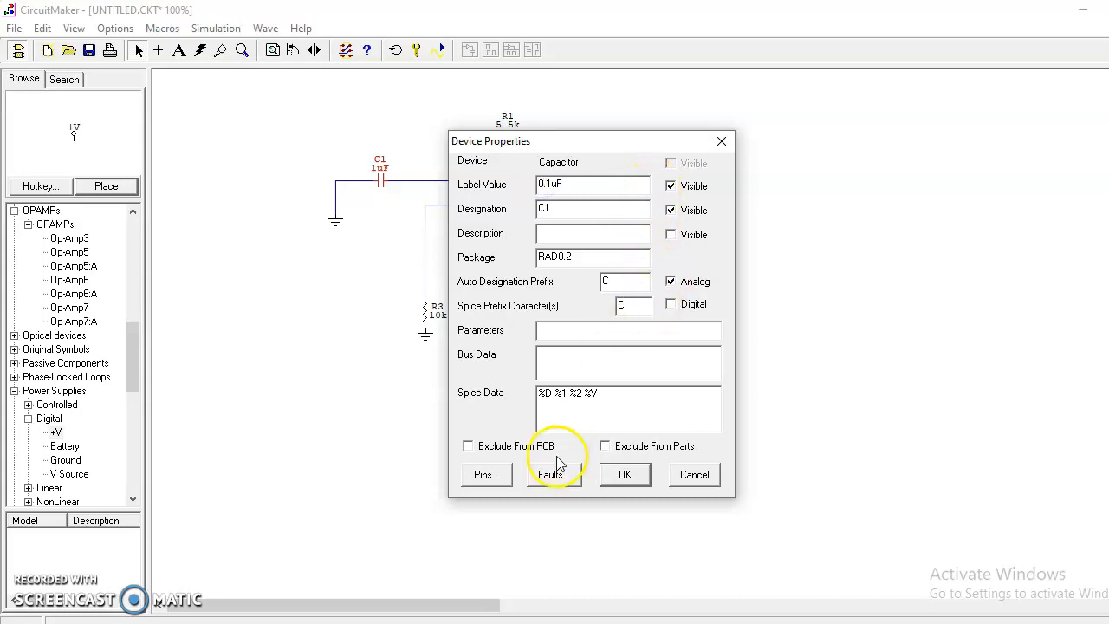
{"action": "left_click", "coordinate": [624, 475]}
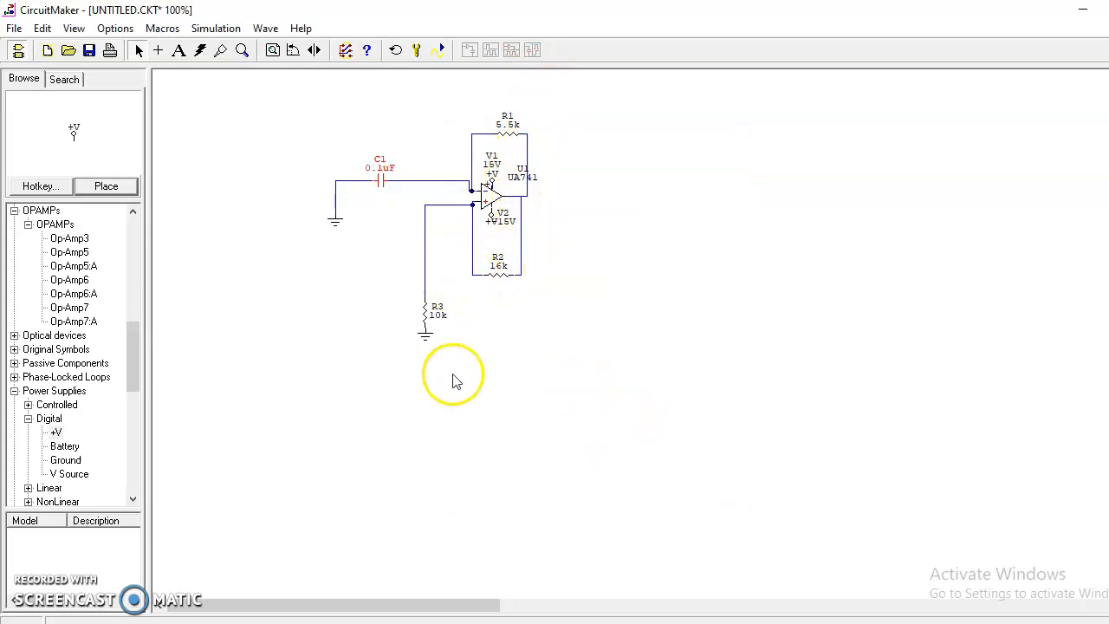
{"action": "left_click", "coordinate": [699, 334]}
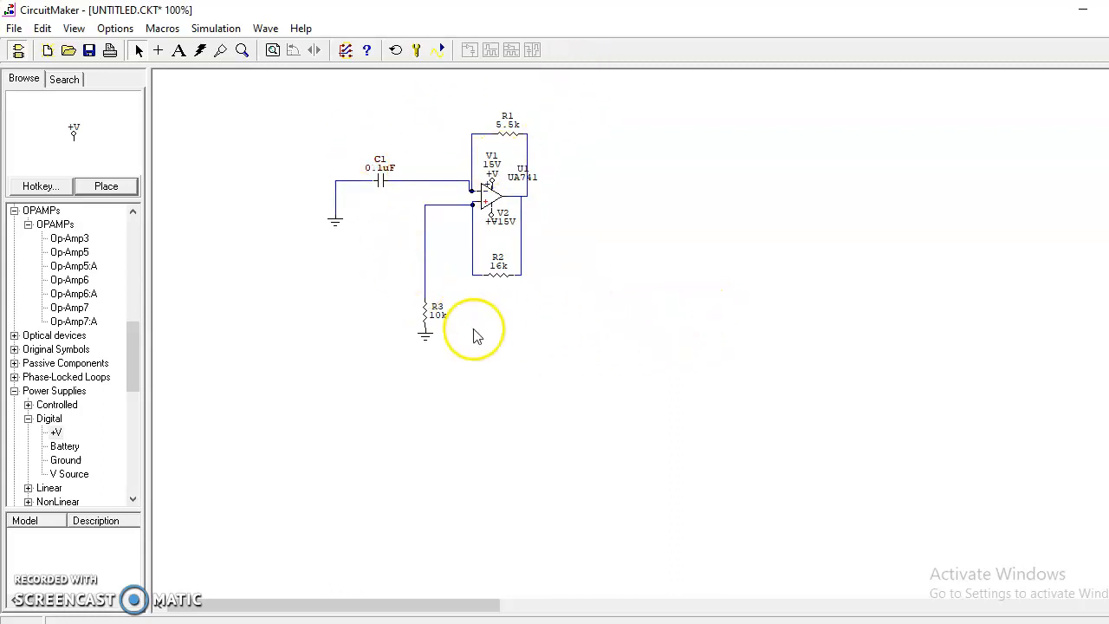
{"action": "left_click", "coordinate": [163, 62]}
{"action": "left_click", "coordinate": [226, 145]}
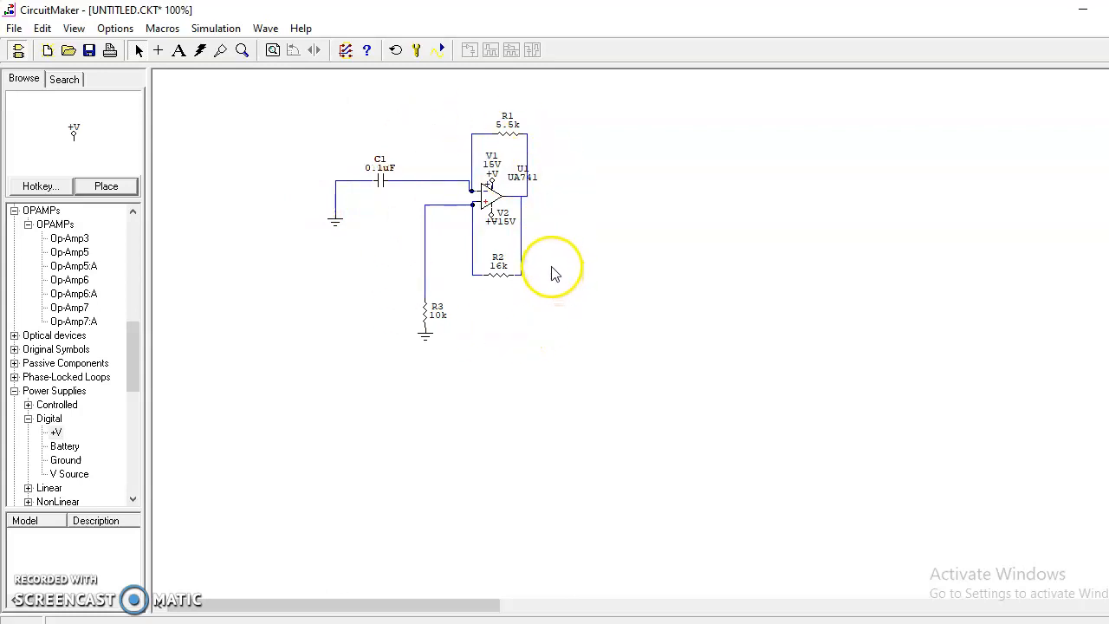
Save the circuit on the Desktop under the file name rex.ckt.
{"action": "left_click", "coordinate": [17, 30]}
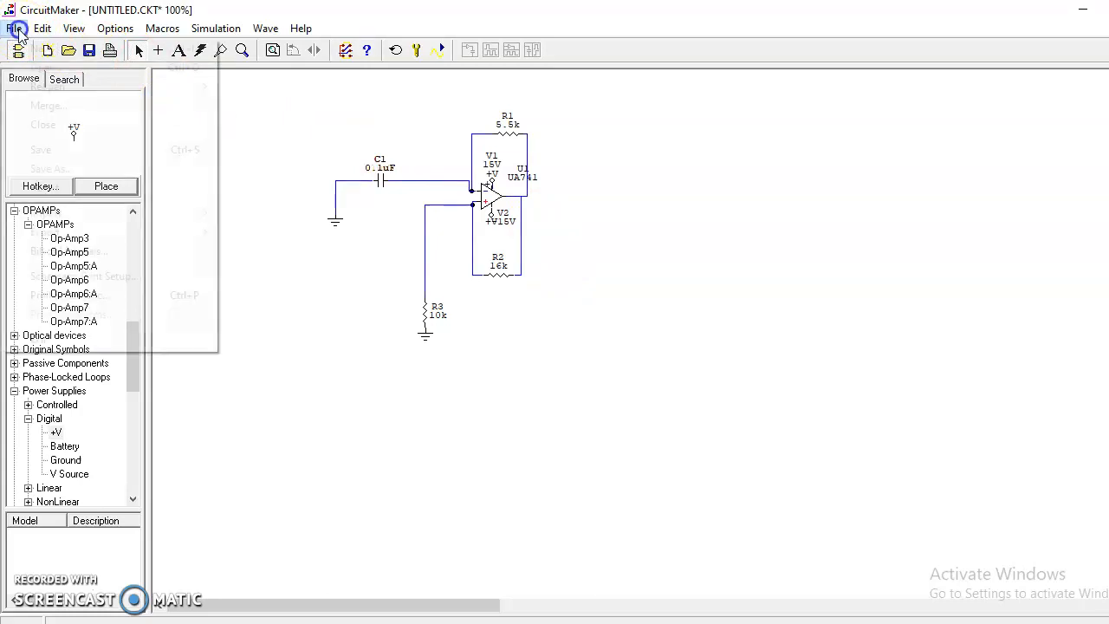
{"action": "left_click", "coordinate": [72, 172]}
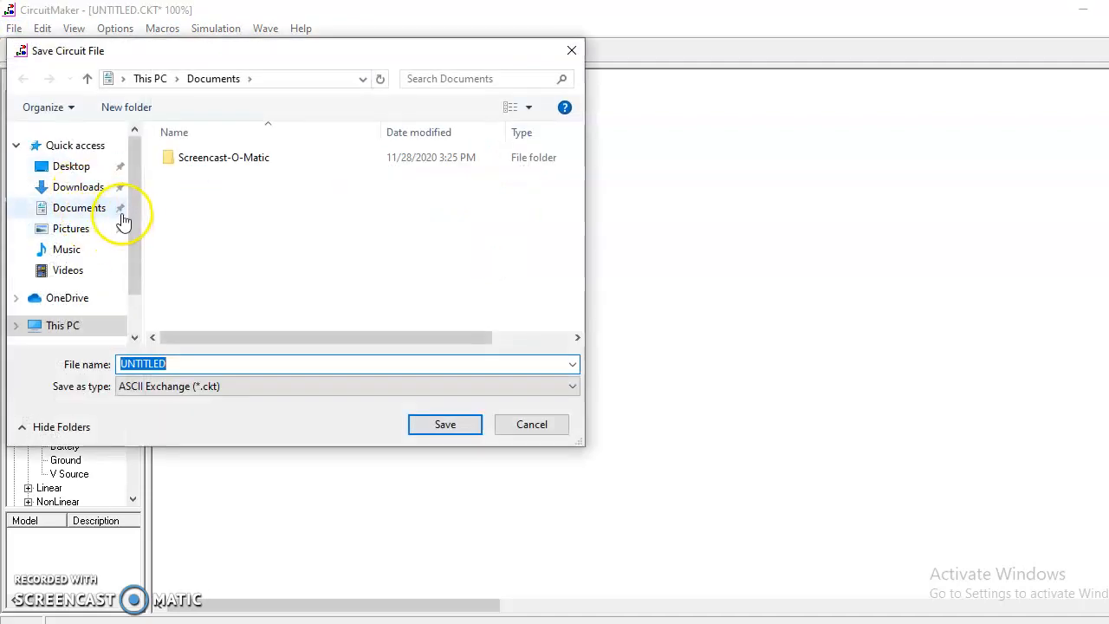
{"action": "left_click_drag", "start_coordinate": [132, 219], "coordinate": [138, 189]}
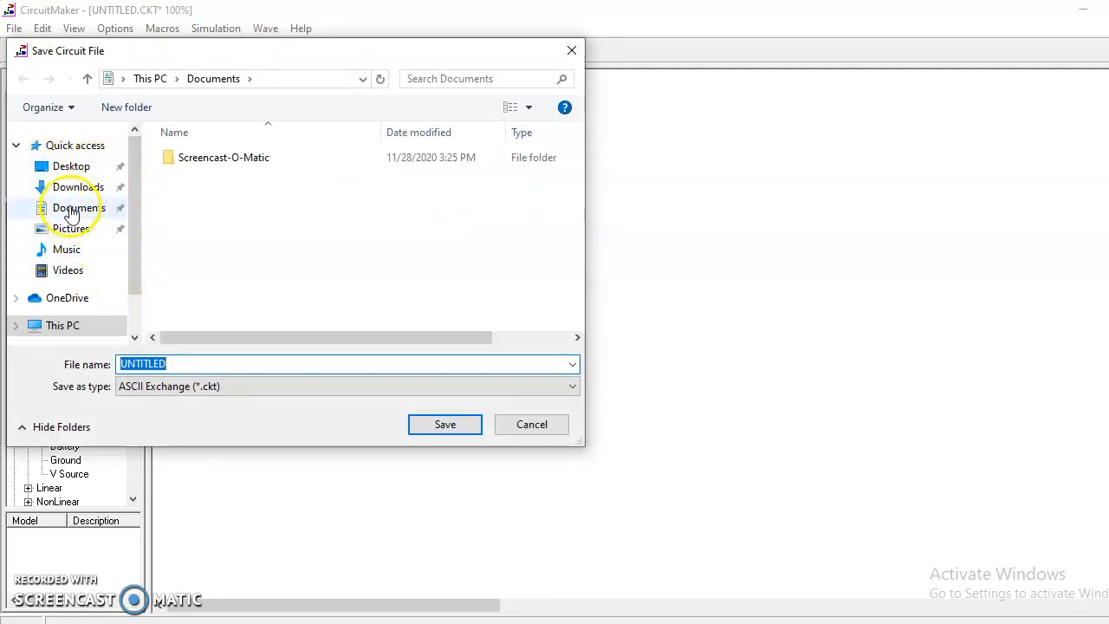
{"action": "left_click", "coordinate": [54, 165]}
{"action": "double_click", "coordinate": [179, 362]}
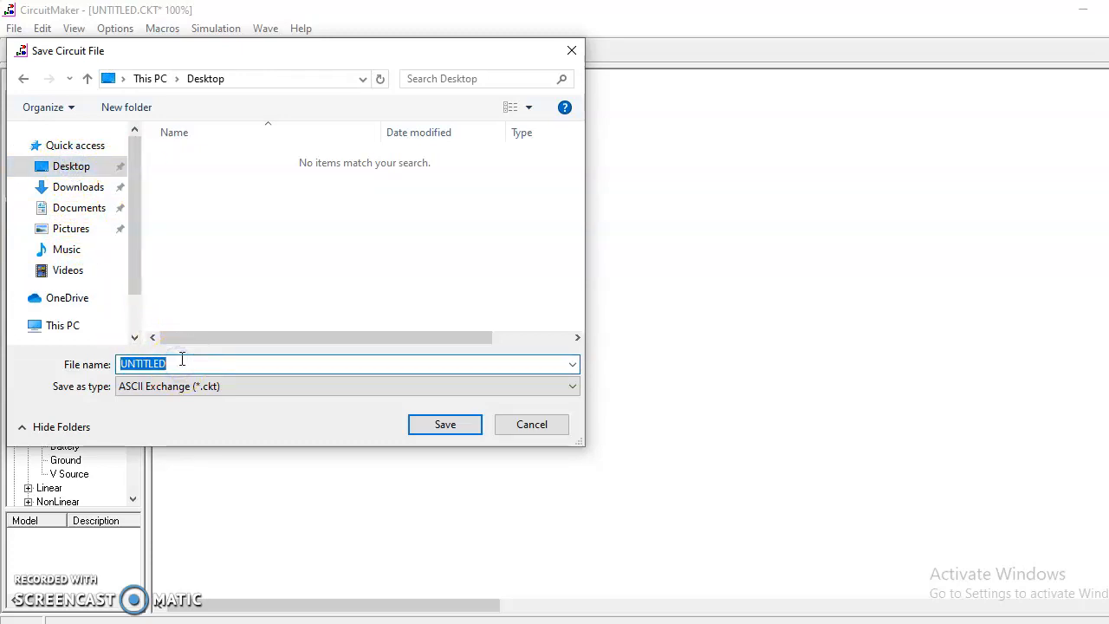
{"action": "type", "text": "rex.ckt"}
{"action": "left_click", "coordinate": [419, 428]}
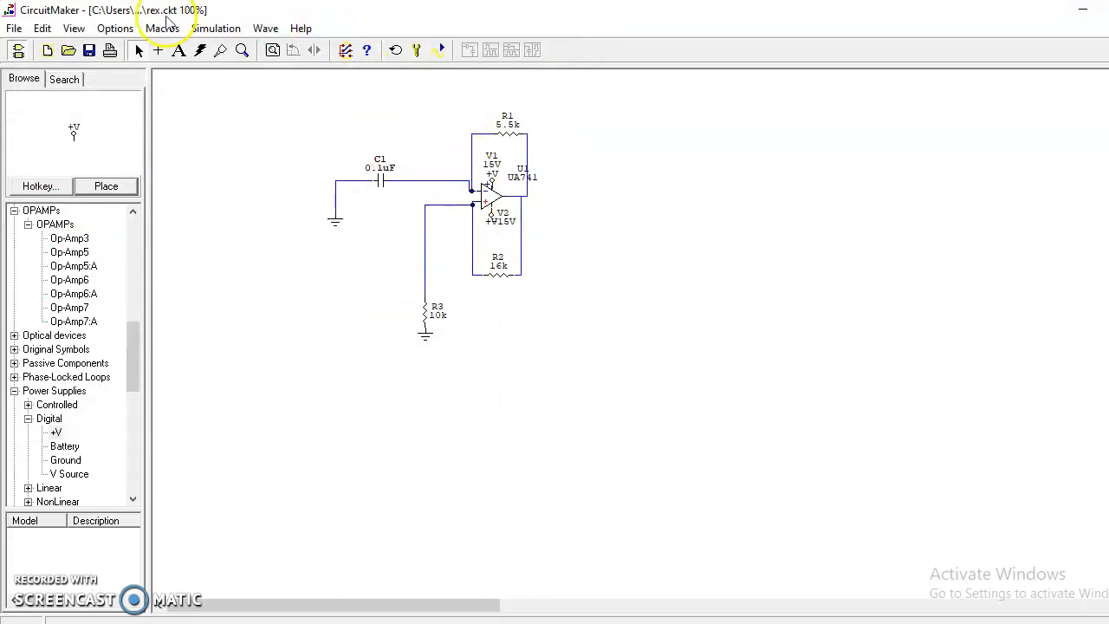
Open the simulation's analyses setup and turn off always setting defaults for transient and OP analyses.
{"action": "left_click", "coordinate": [215, 28]}
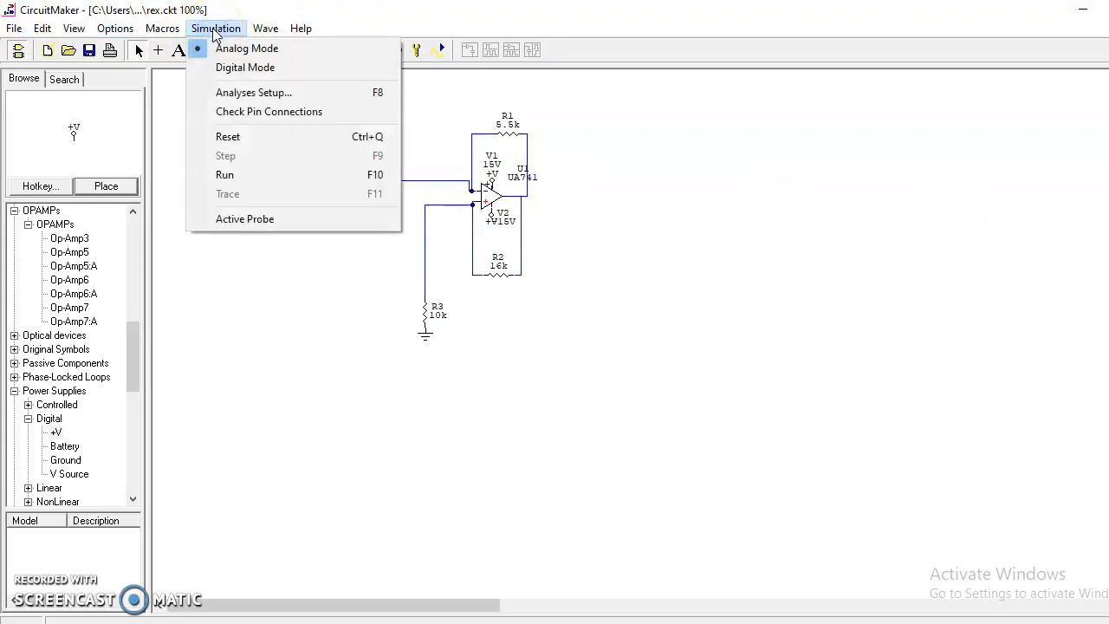
{"action": "left_click", "coordinate": [254, 94]}
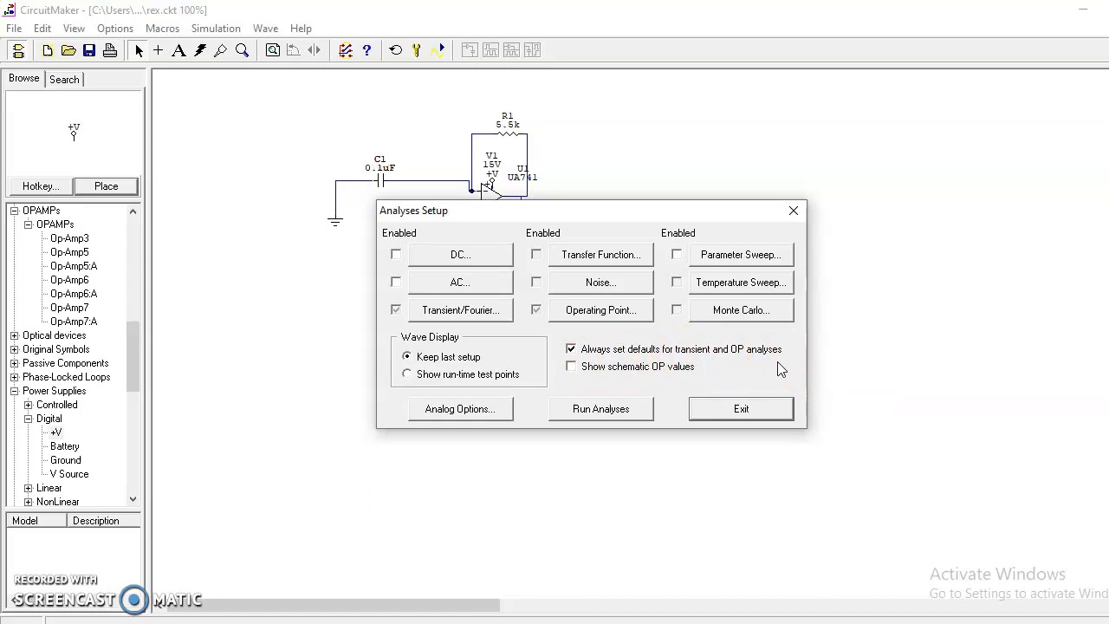
{"action": "left_click", "coordinate": [571, 348]}
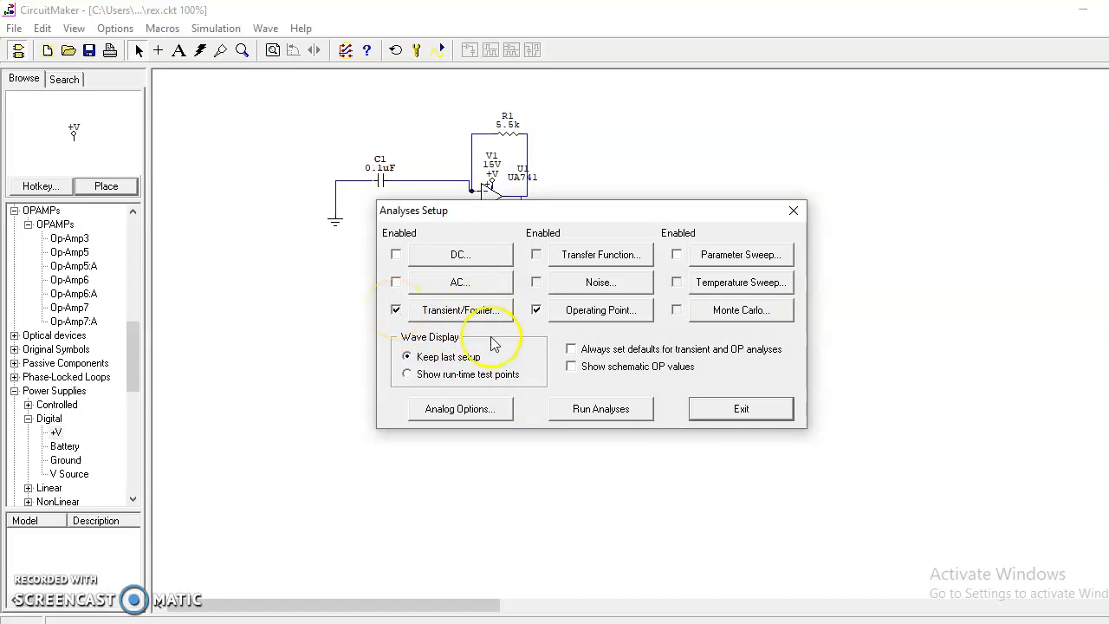
Set the transient analysis start time to 5.000mS and stop time to 20.000mS, and run the analyses.
{"action": "left_click", "coordinate": [571, 348]}
{"action": "left_click", "coordinate": [403, 307]}
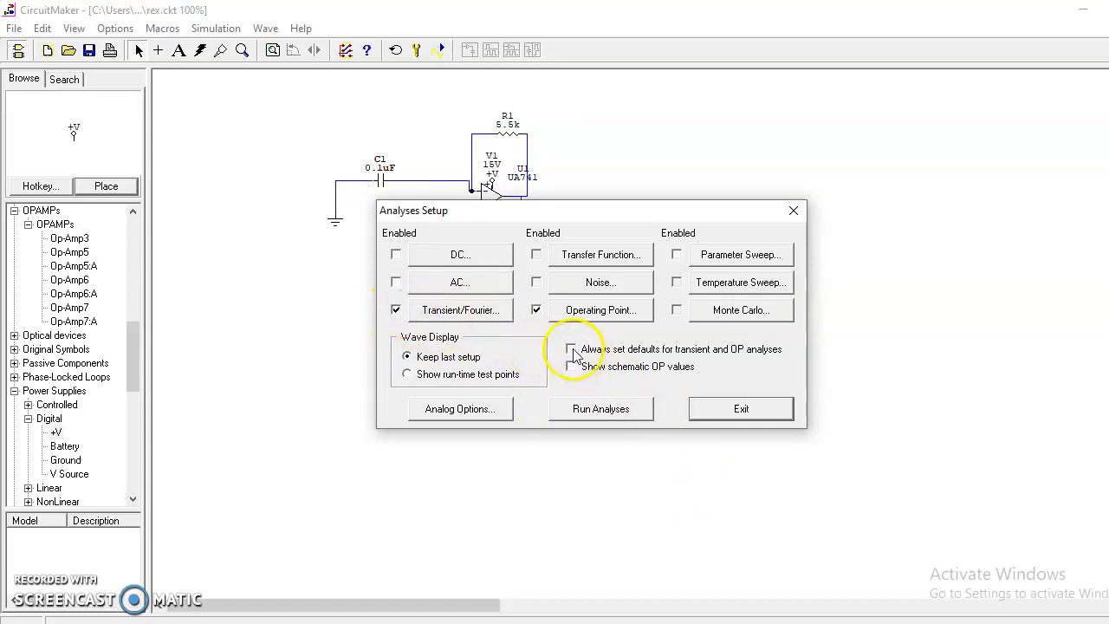
{"action": "left_click", "coordinate": [482, 319]}
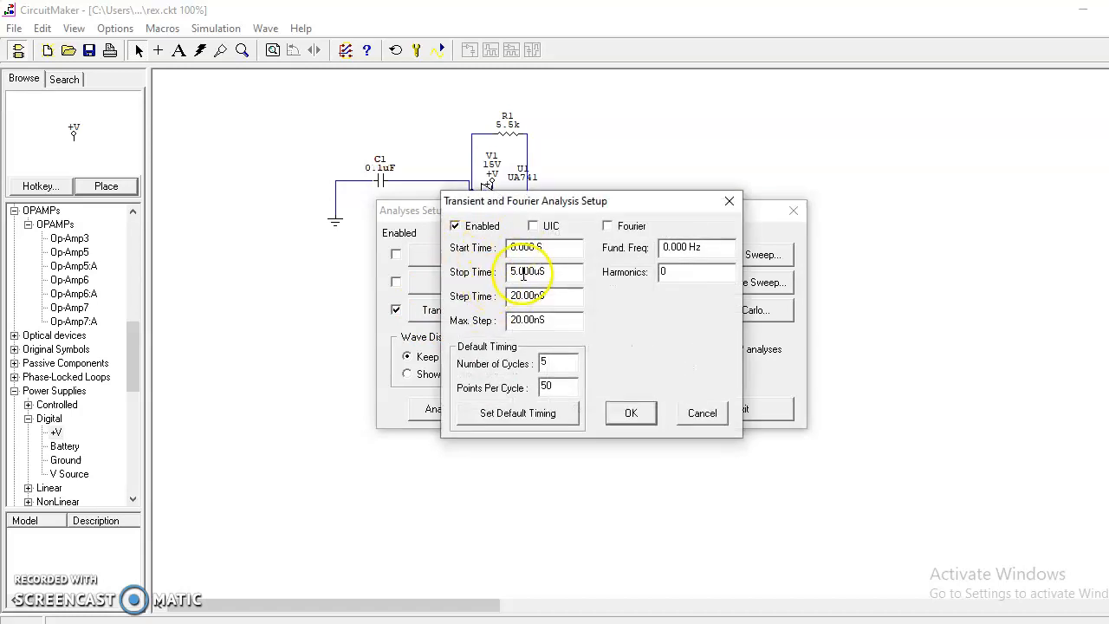
{"action": "left_click", "coordinate": [513, 247]}
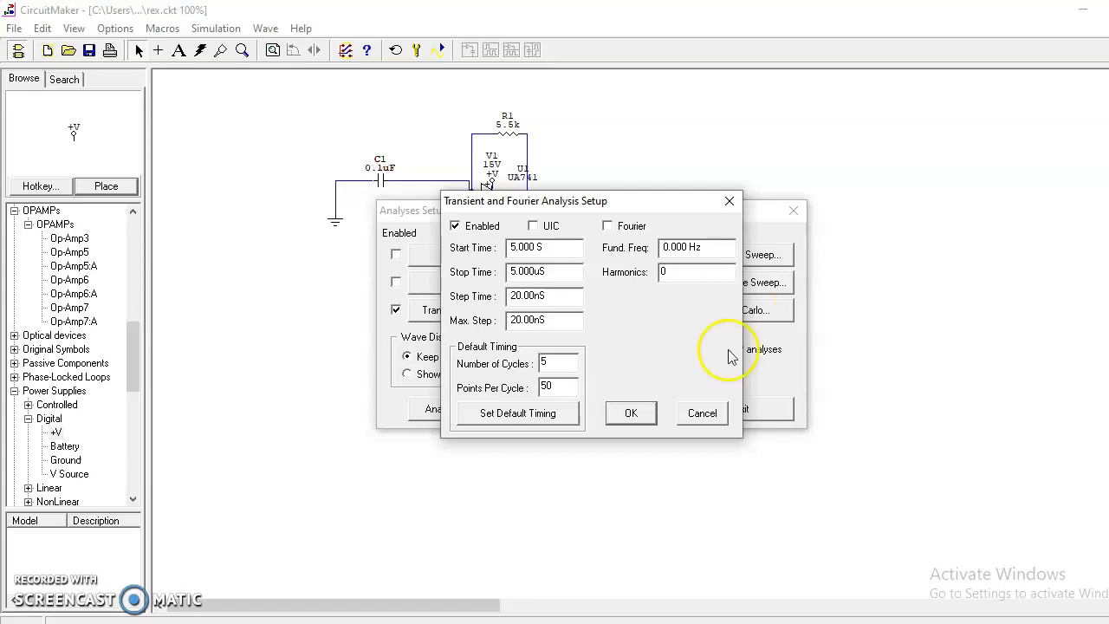
{"action": "type", "text": "m"}
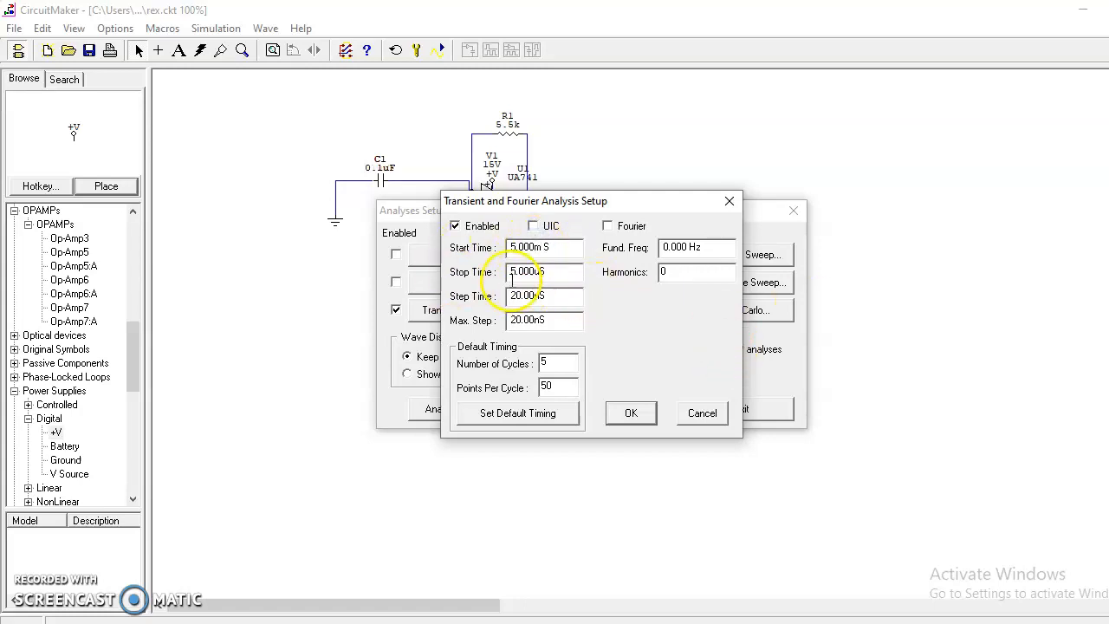
{"action": "left_click", "coordinate": [516, 272]}
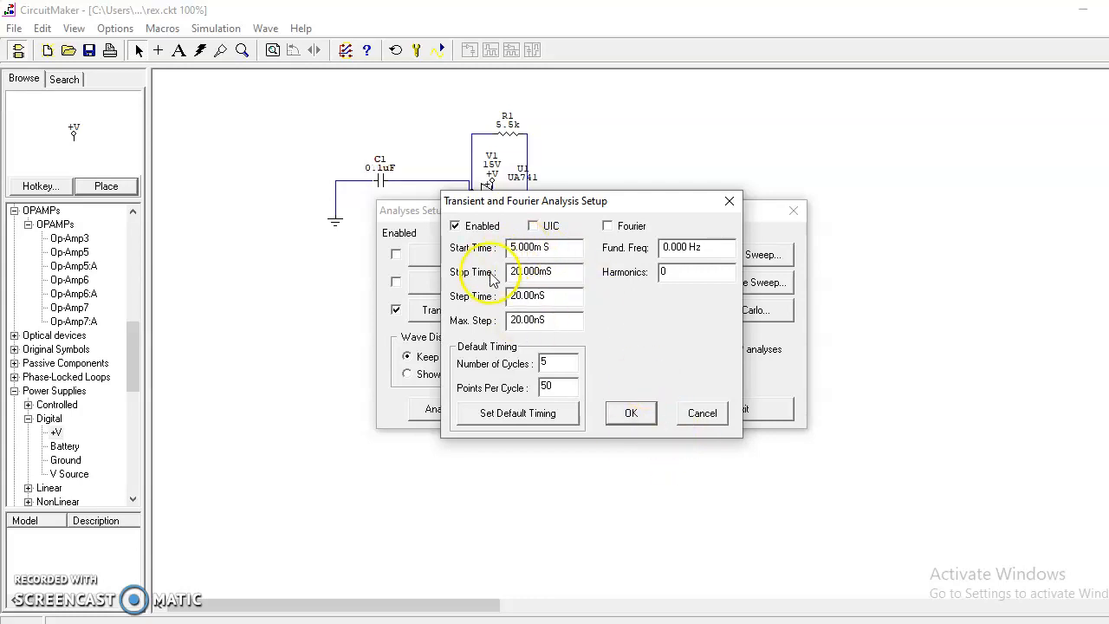
{"action": "left_click", "coordinate": [632, 414]}
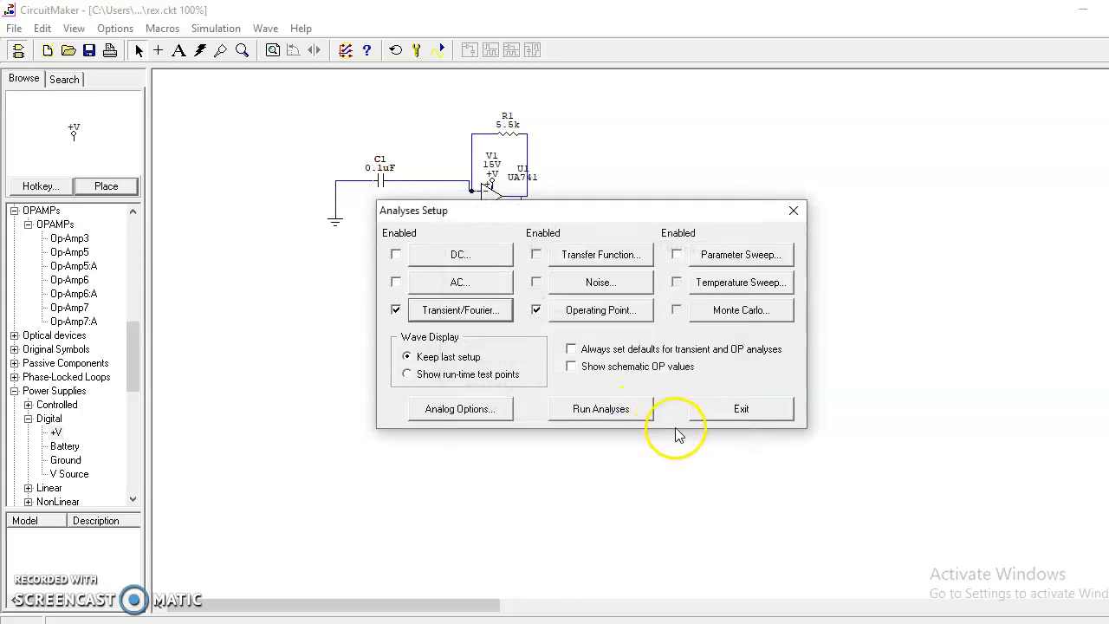
{"action": "left_click", "coordinate": [606, 414]}
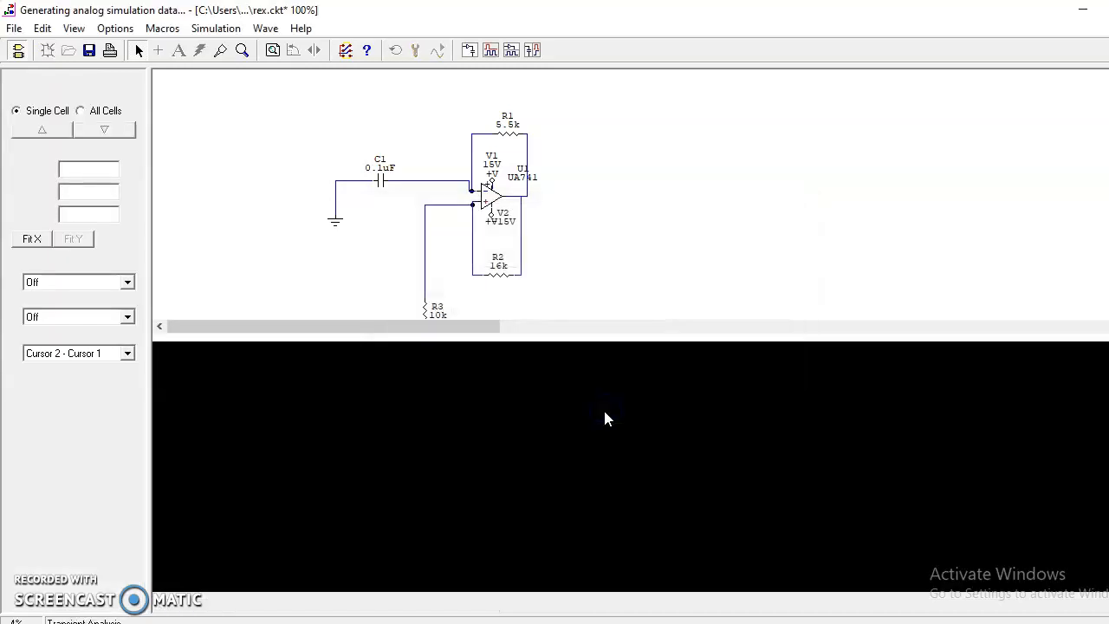